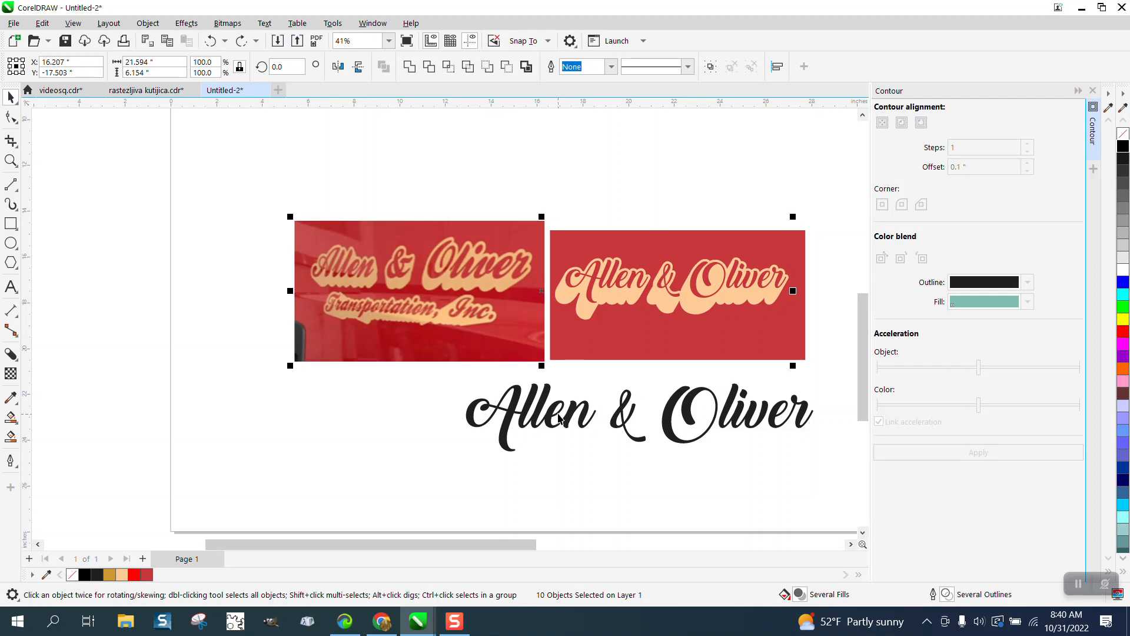
Position the black "Allen & Oliver" lettering centrally below the reference images and replace its fill with a black outline.
left_click_drag(560, 416, 516, 412)
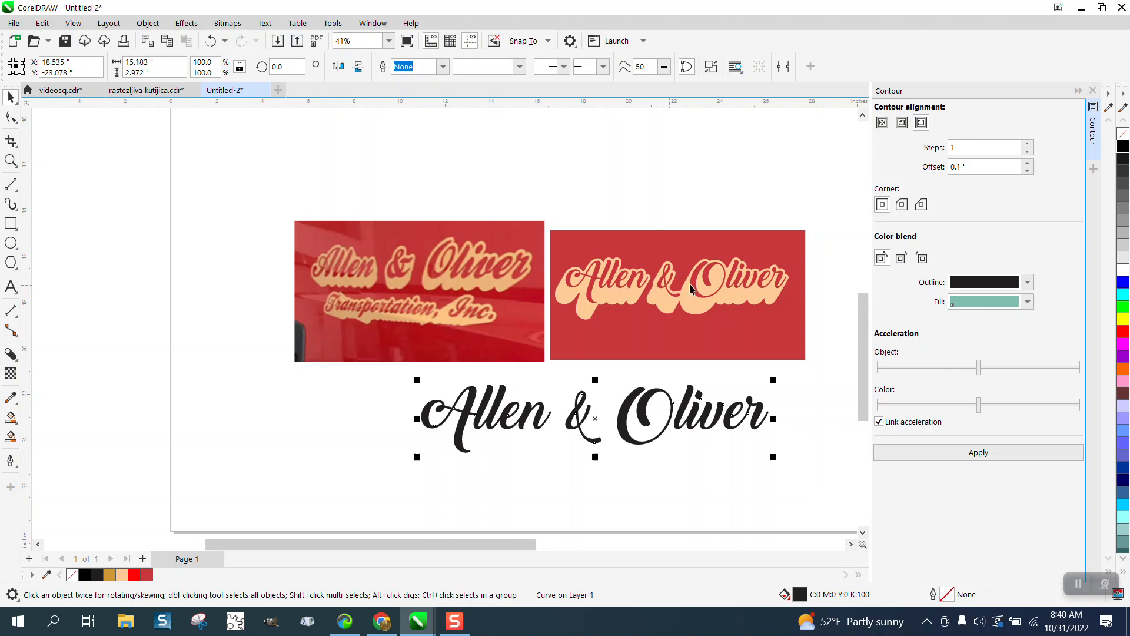
left_click(1125, 141)
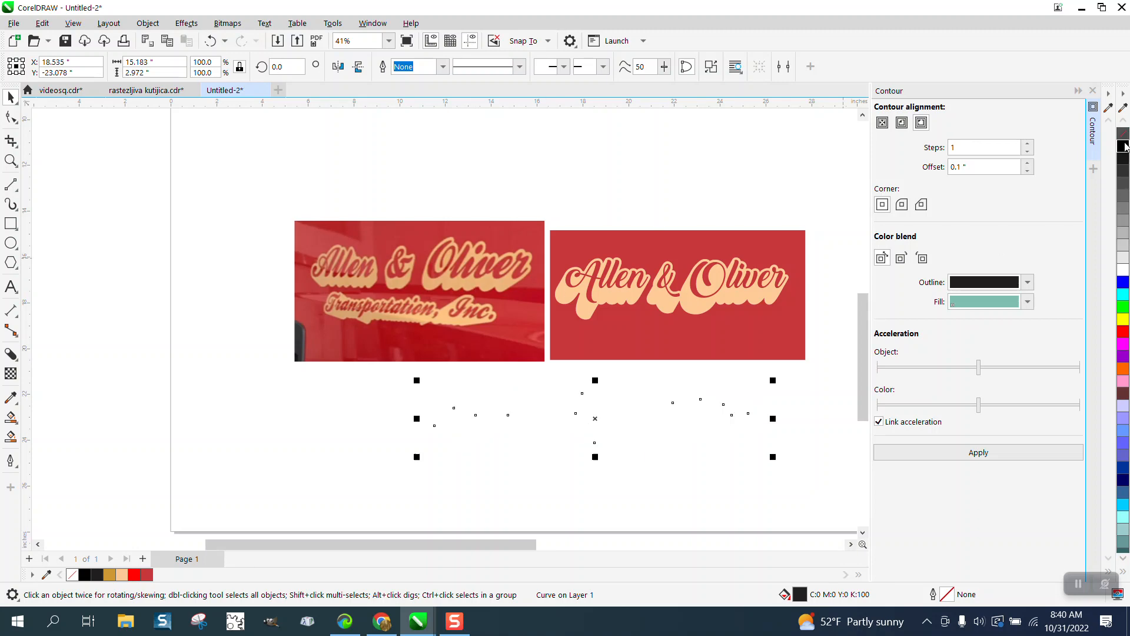
right_click(1125, 146)
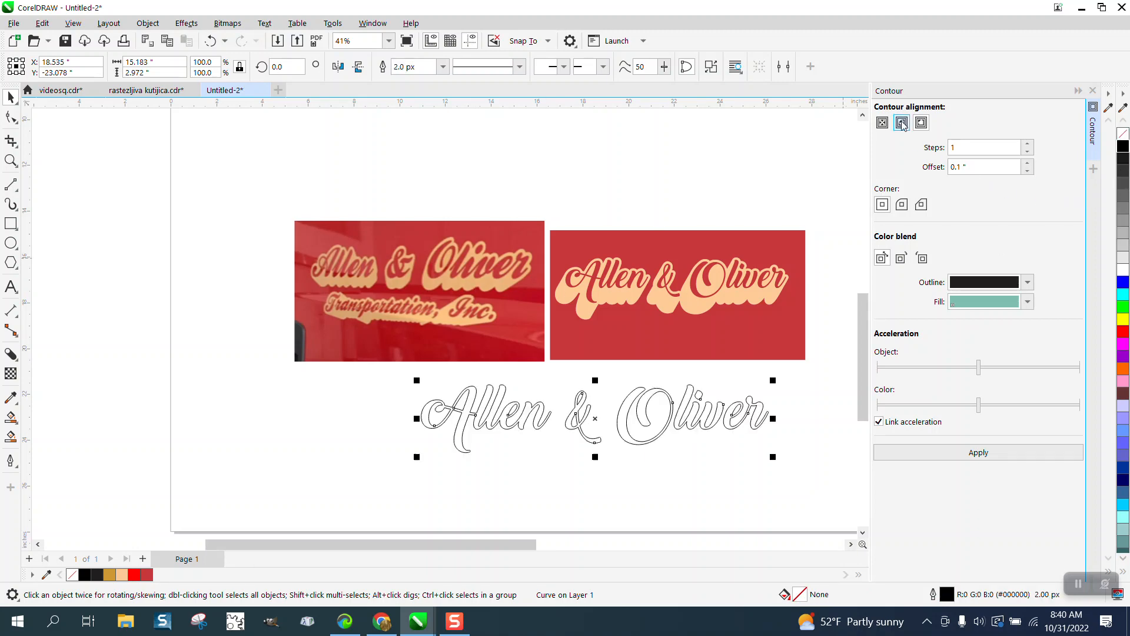
Add a one-step outside contour to the lettering with a 0.1" offset and rounded corners.
left_click(1093, 91)
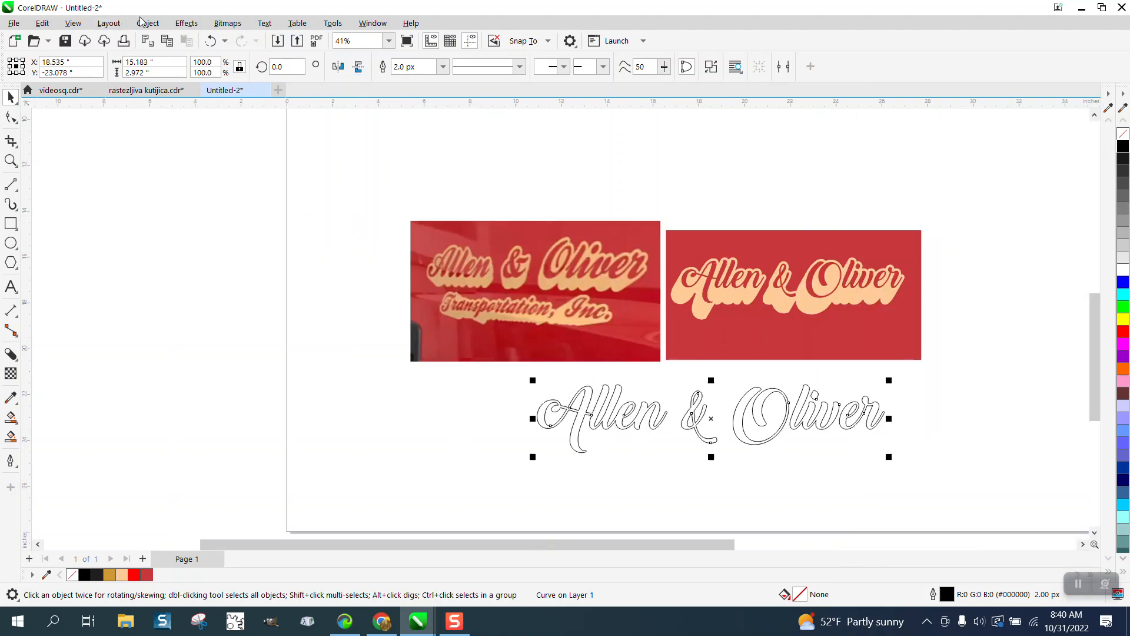
left_click(186, 23)
left_click(226, 339)
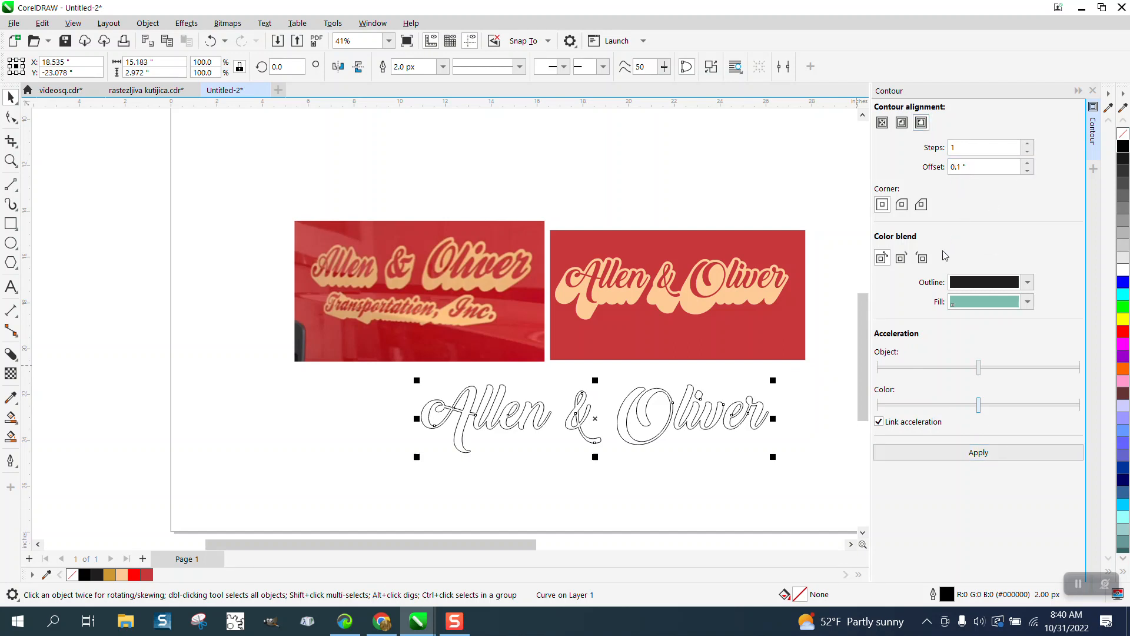
left_click(908, 208)
left_click(929, 454)
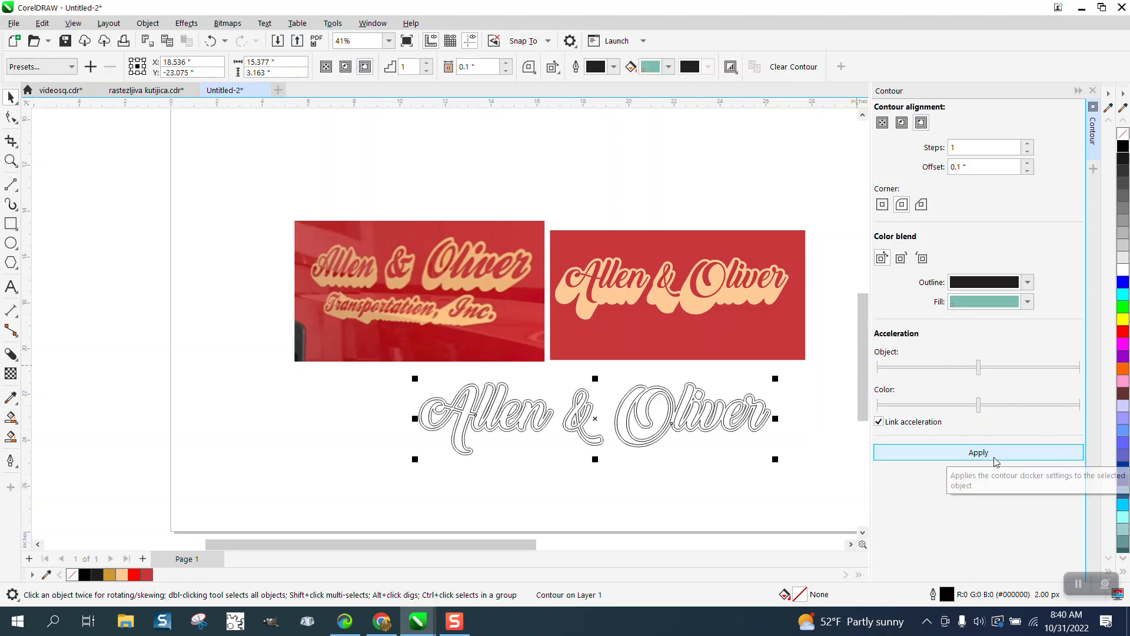
Break the contour apart from the lettering, keeping both in their original place.
left_click(147, 23)
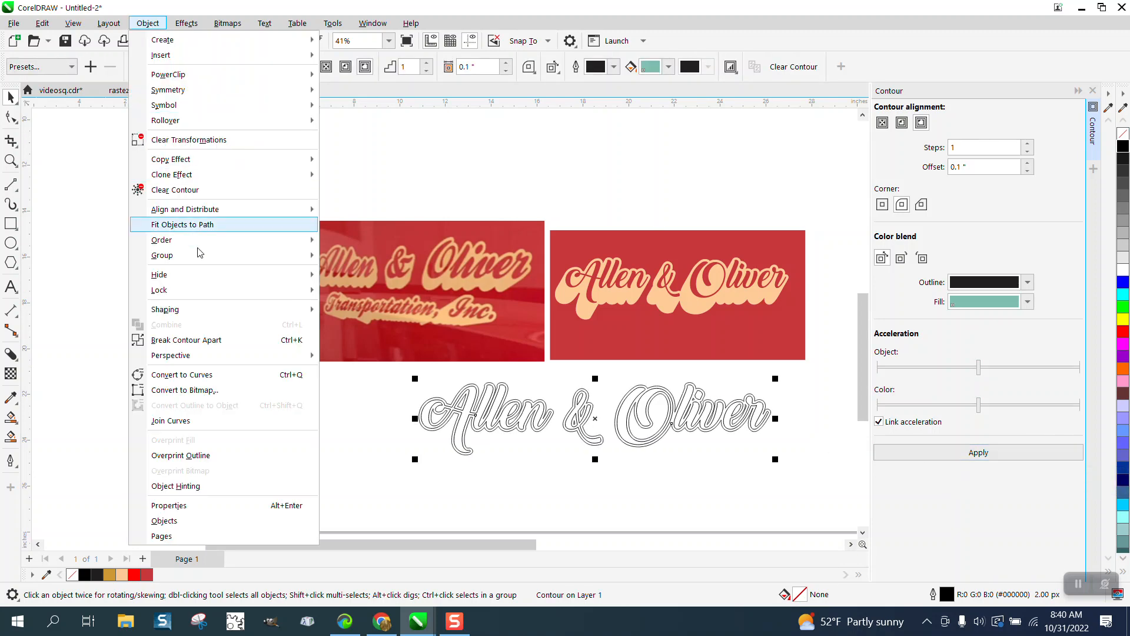
left_click(213, 345)
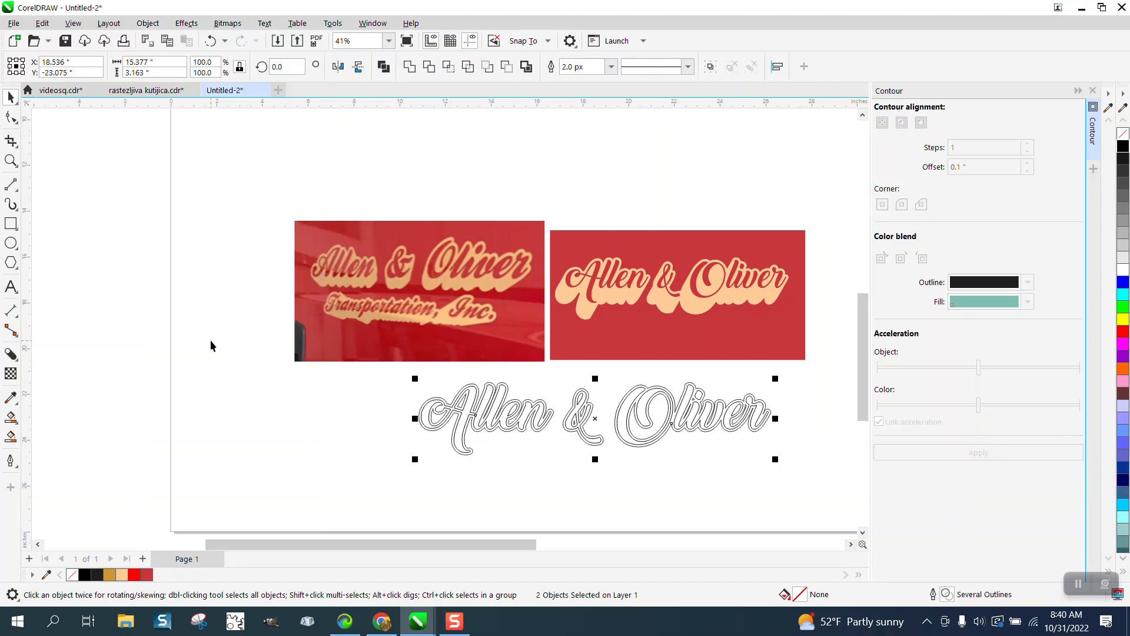
scroll(468, 316, "down", 1)
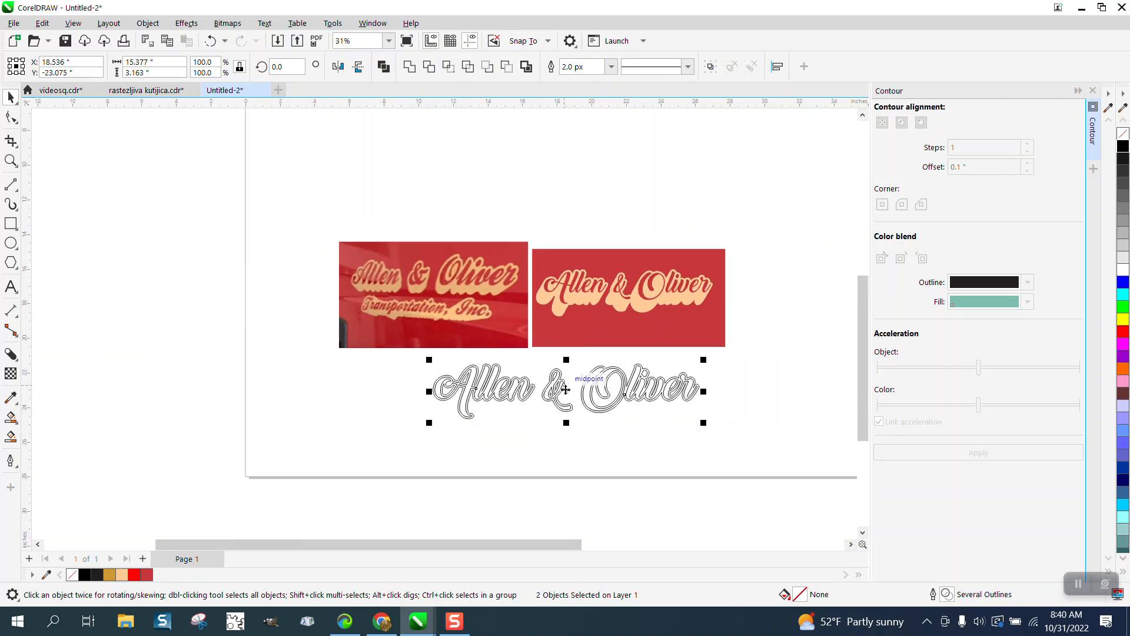
key("Down")
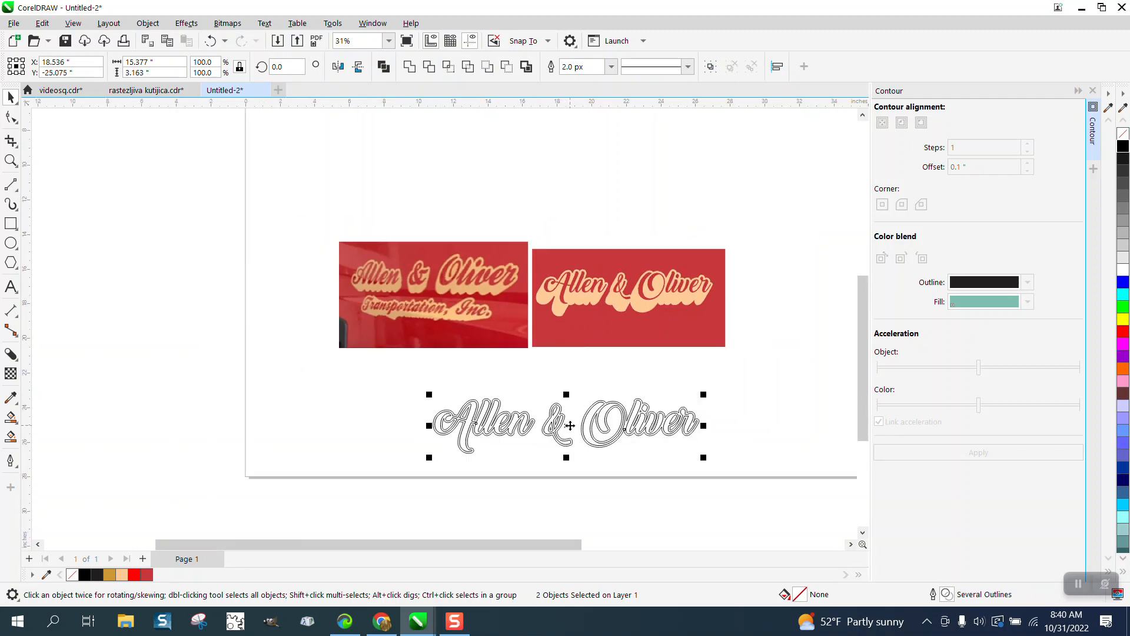
key("Up")
left_click(577, 424)
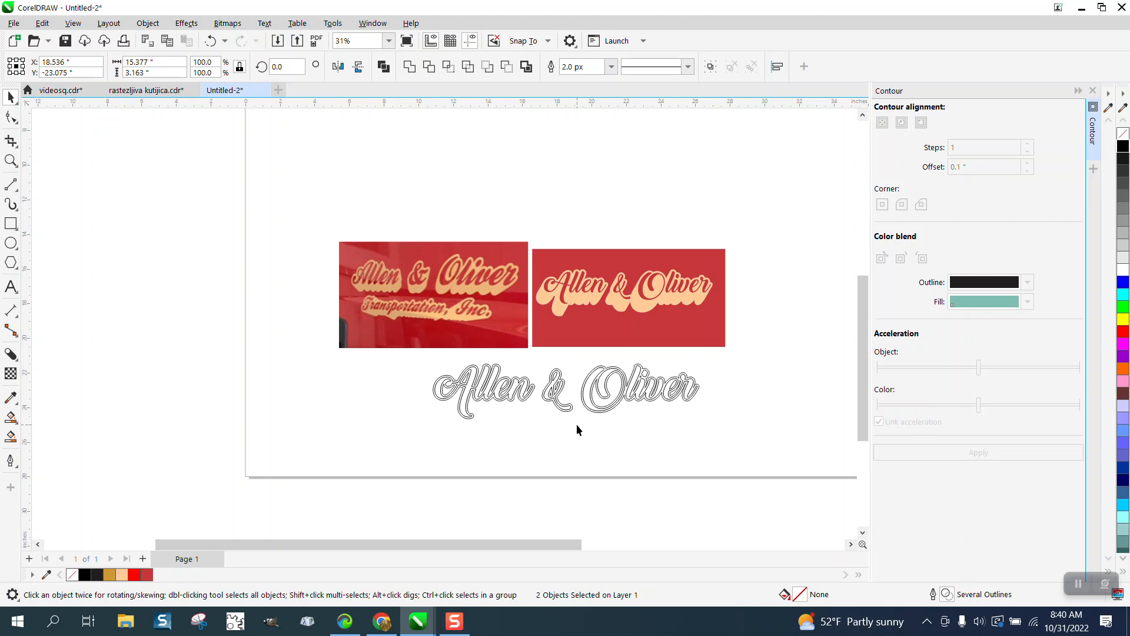
Move the outer contour curve 4" straight down, clear of the original lettering.
left_click(571, 410)
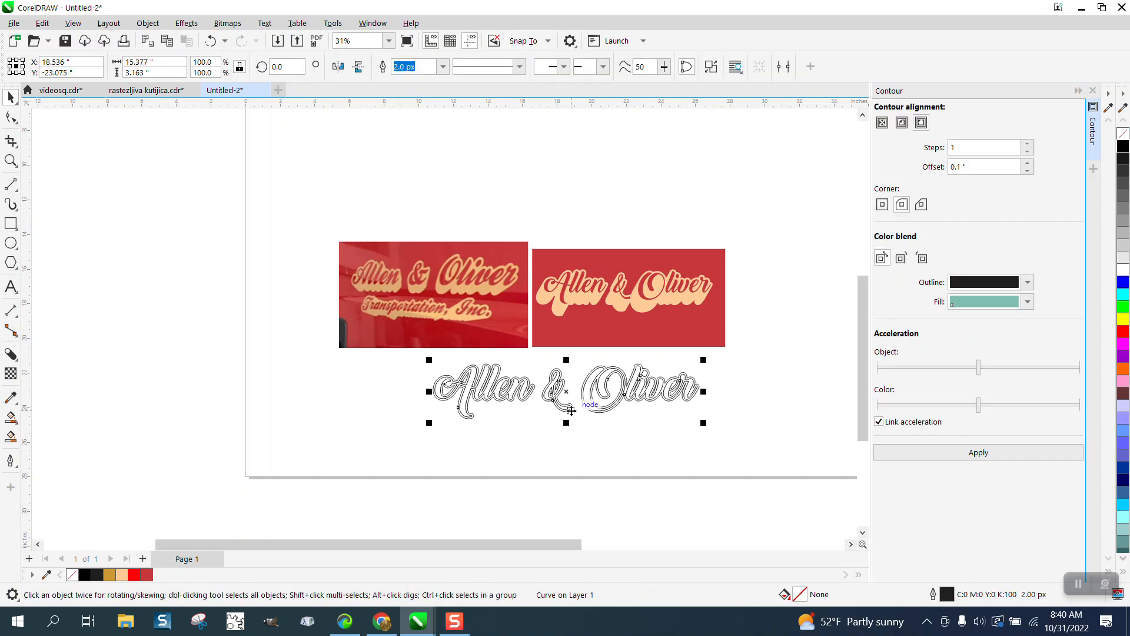
key("ctrl+c")
key("ctrl+v")
key("Down")
key("Down")
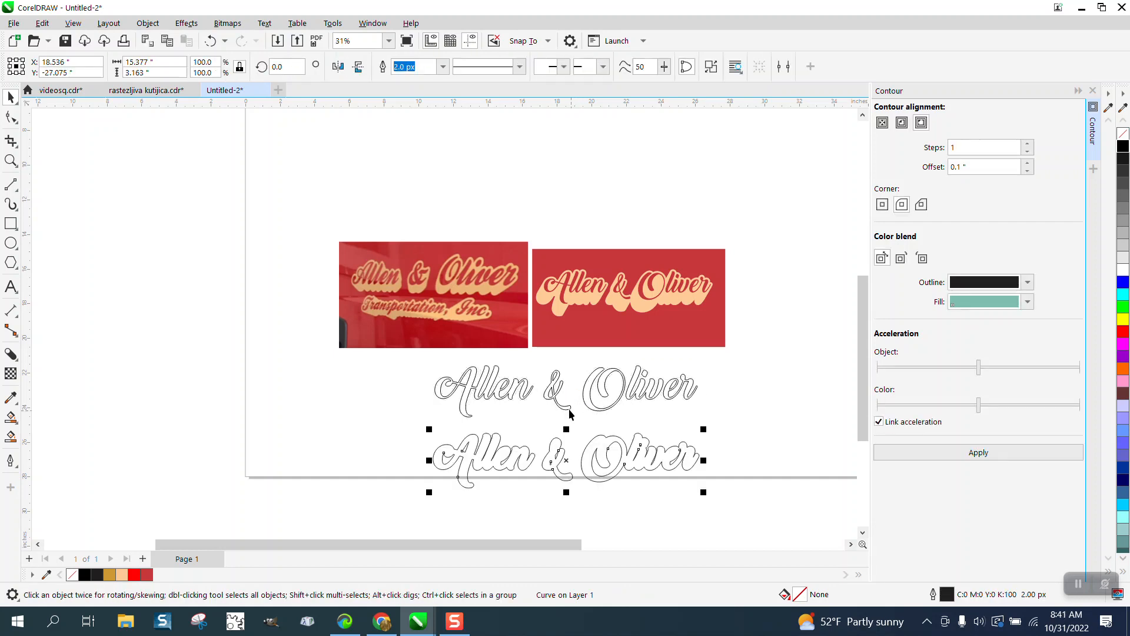
Add a block shadow to the lowered contour, about 1.108" deep at about 247.6°.
left_click(10, 160)
left_click_drag(418, 355, 821, 555)
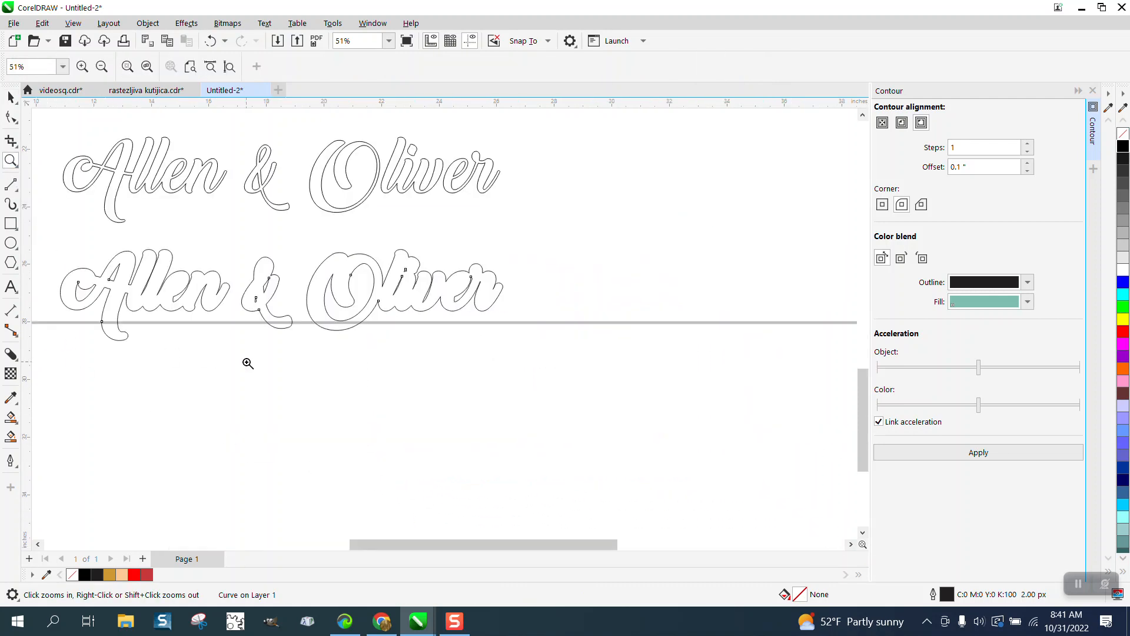
scroll(269, 360, "down", 1)
left_click(15, 357)
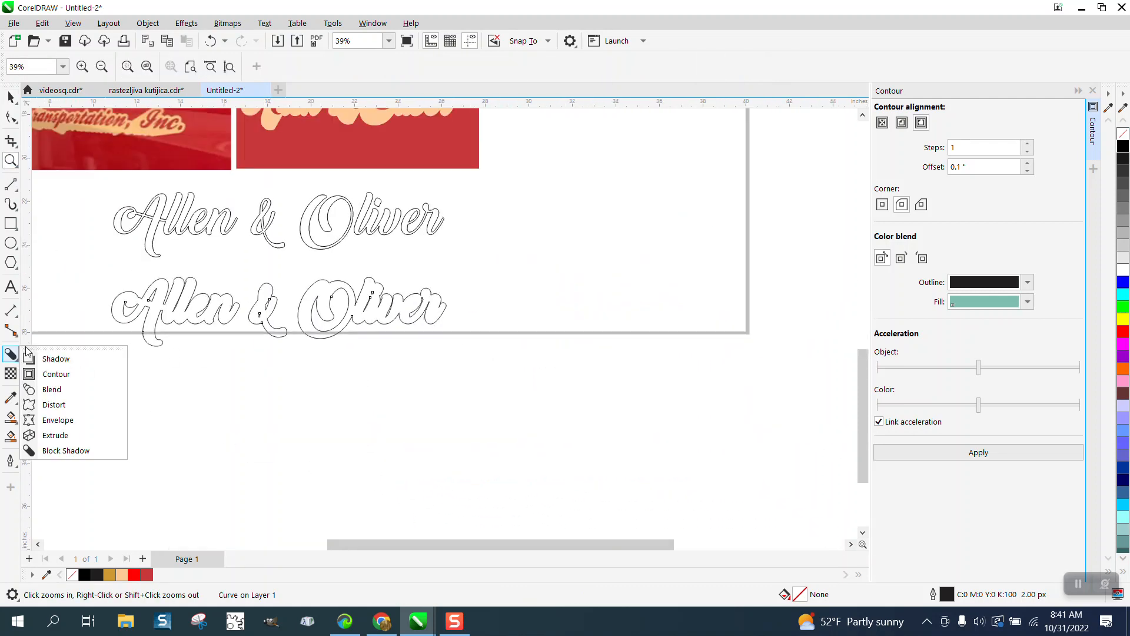
left_click(59, 450)
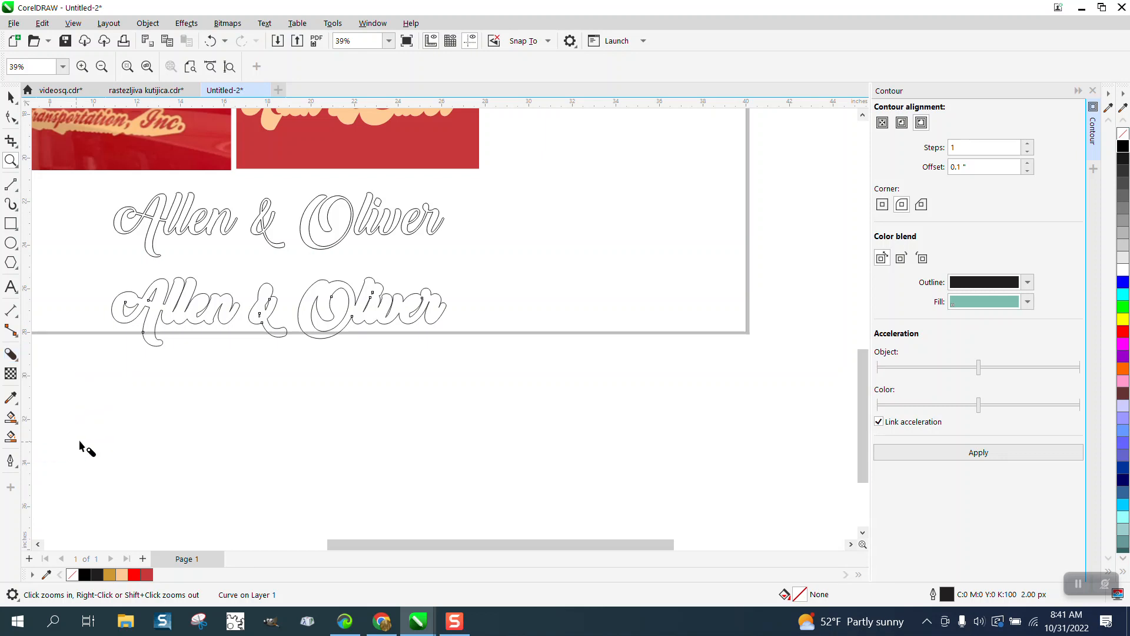
left_click_drag(226, 326, 270, 345)
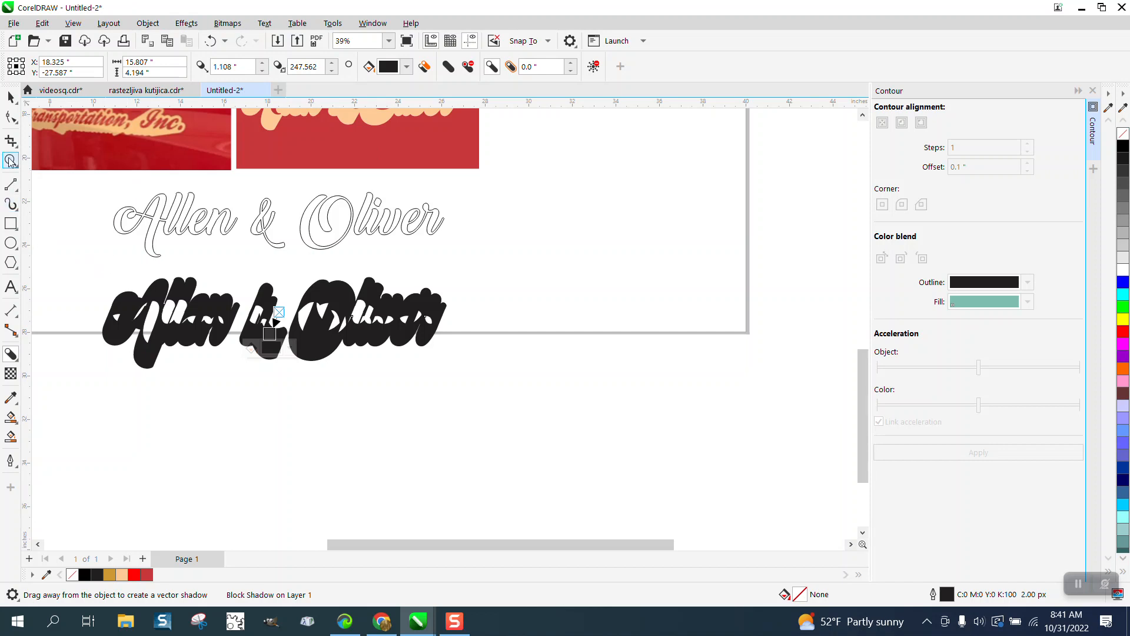
Break the block shadow apart from the contour curve.
left_click(10, 97)
left_click_drag(76, 260, 618, 408)
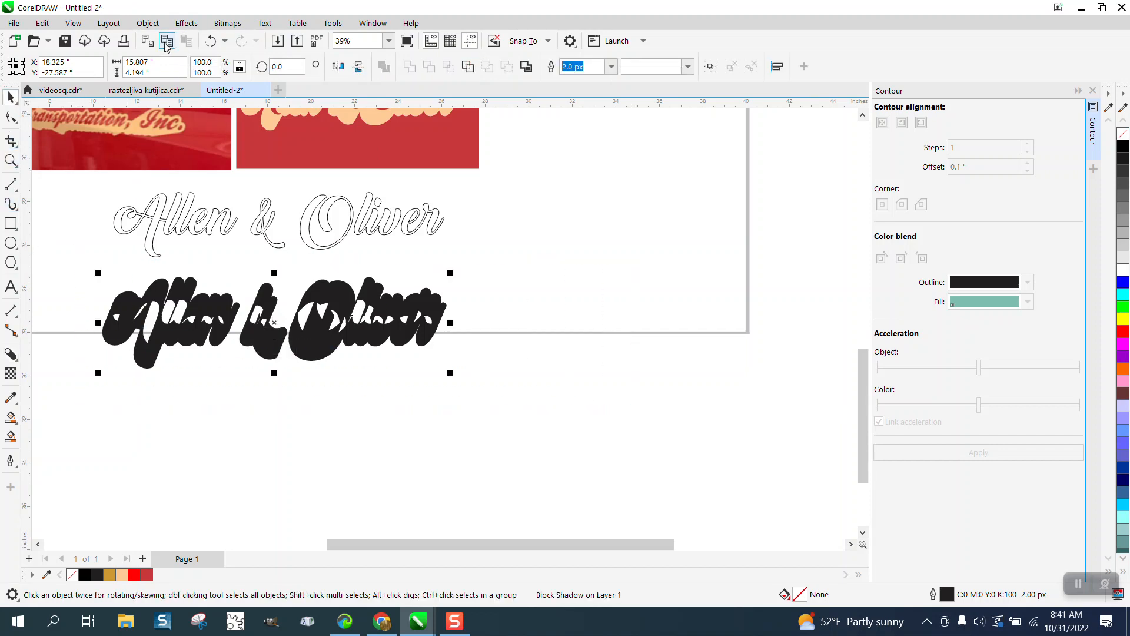
left_click(148, 23)
left_click(217, 341)
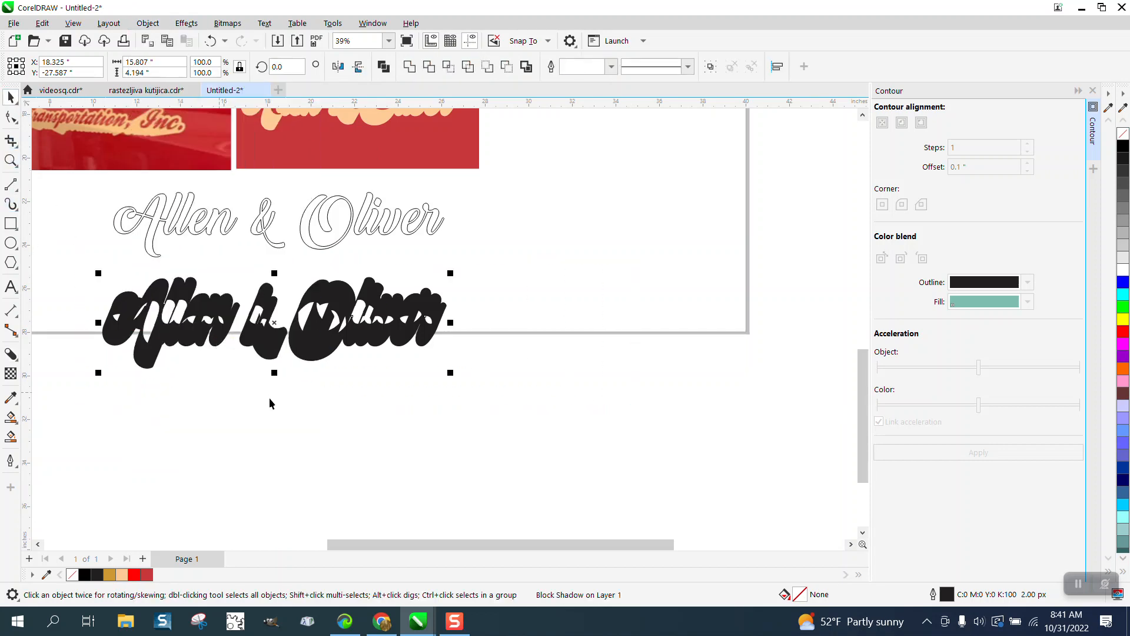
Remove the fill from the separated block shadow.
left_click(146, 364)
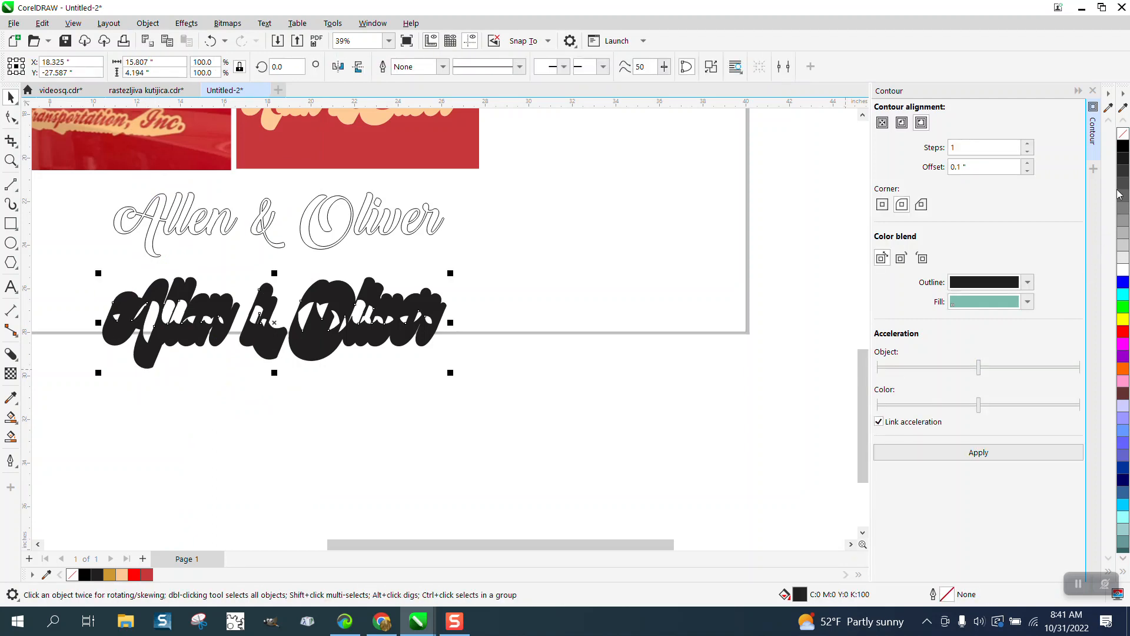
left_click(1123, 134)
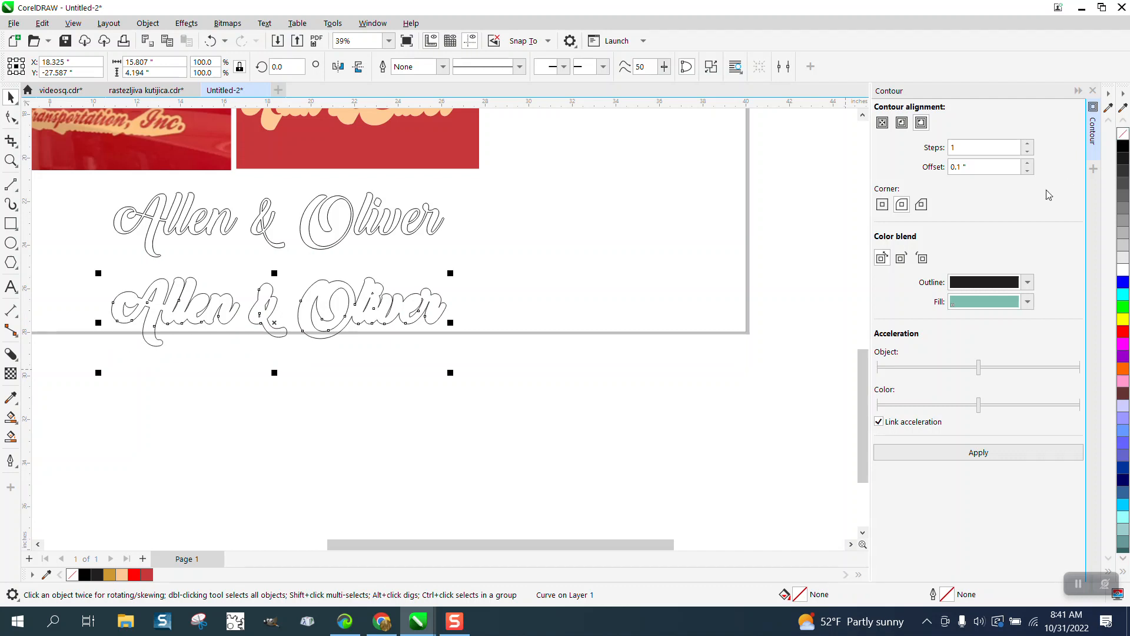
left_click(660, 341)
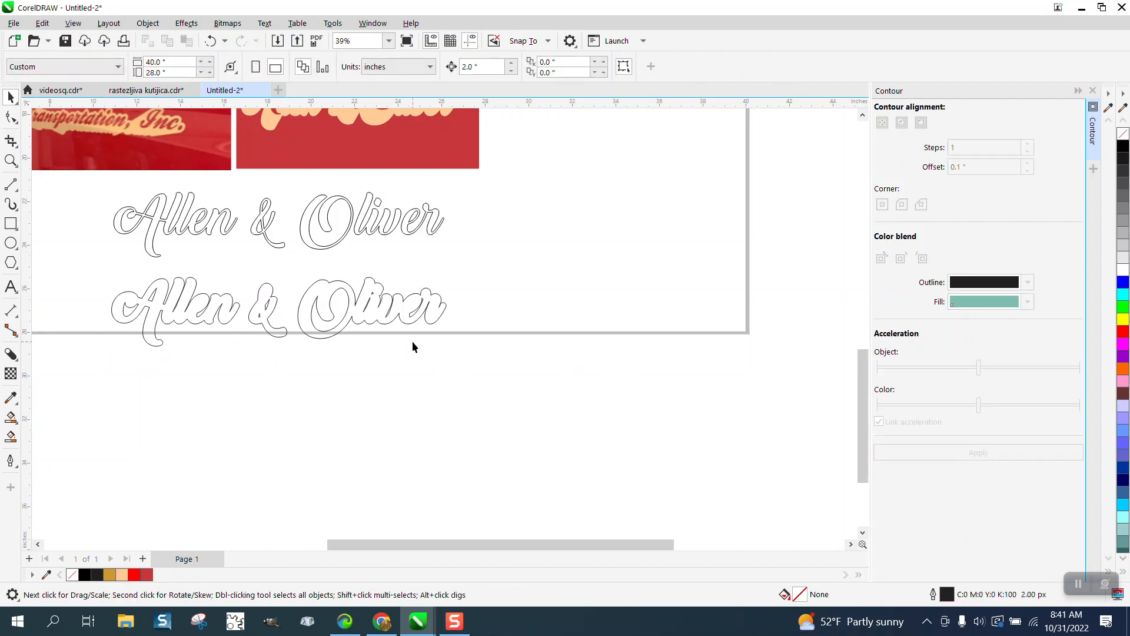
Give the contour and the shadow curve a black outline and move both down 2".
left_click_drag(168, 446, 75, 447)
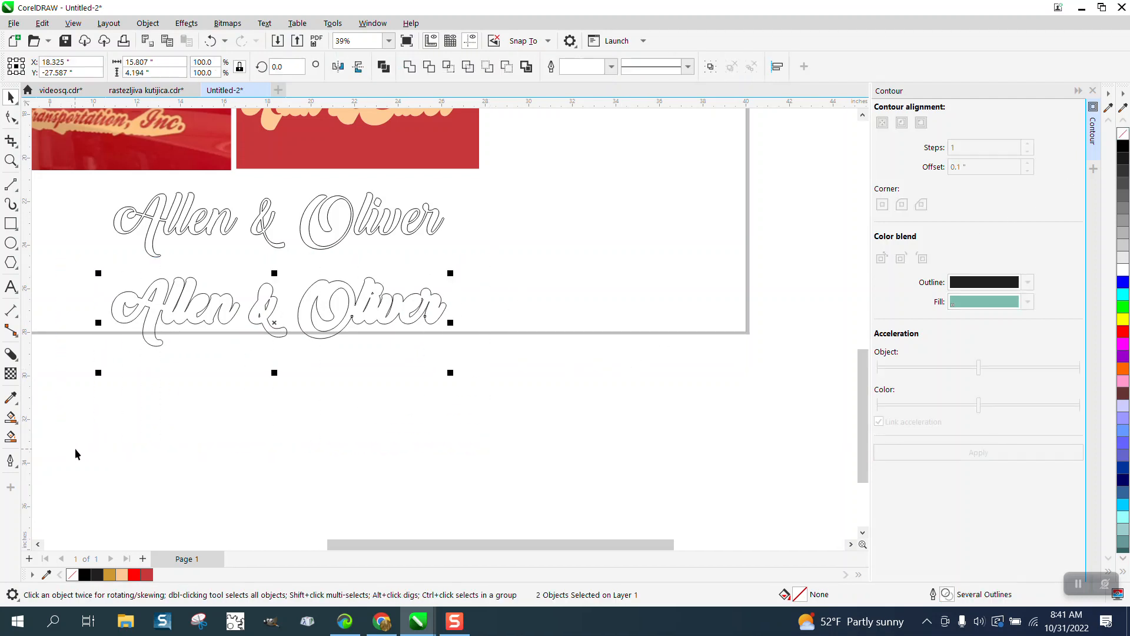
right_click(1125, 147)
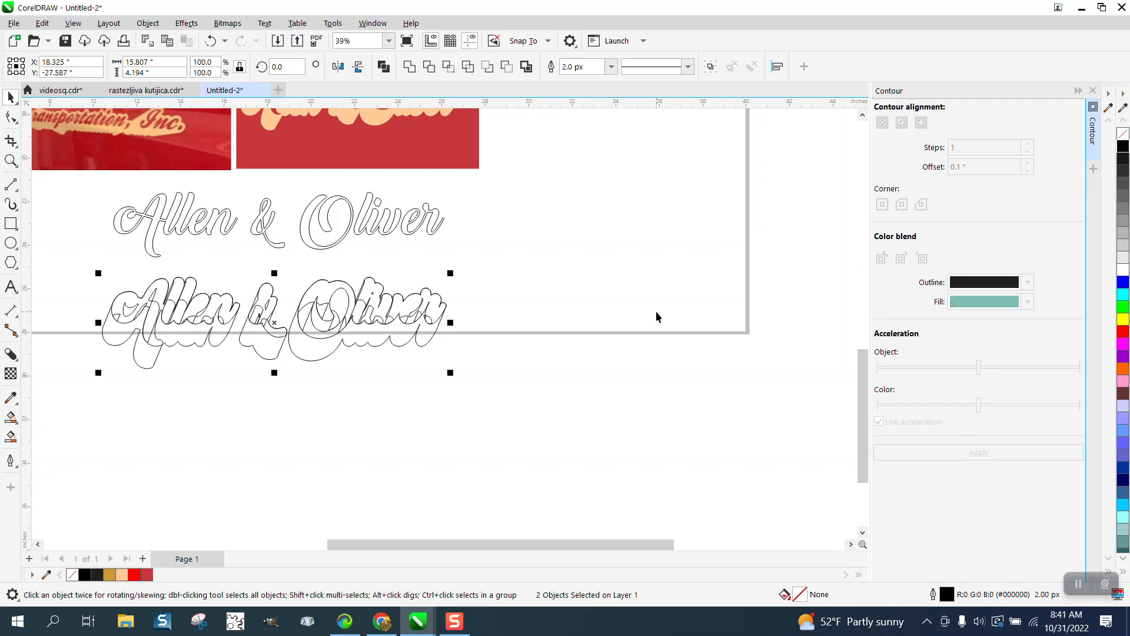
key("Down")
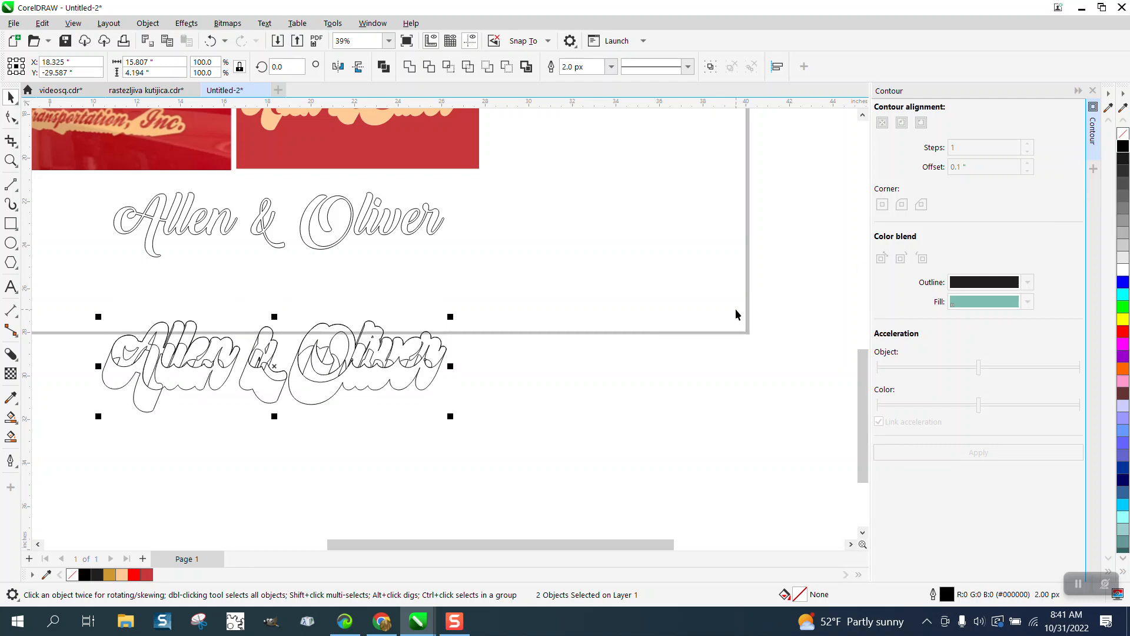
left_click(147, 26)
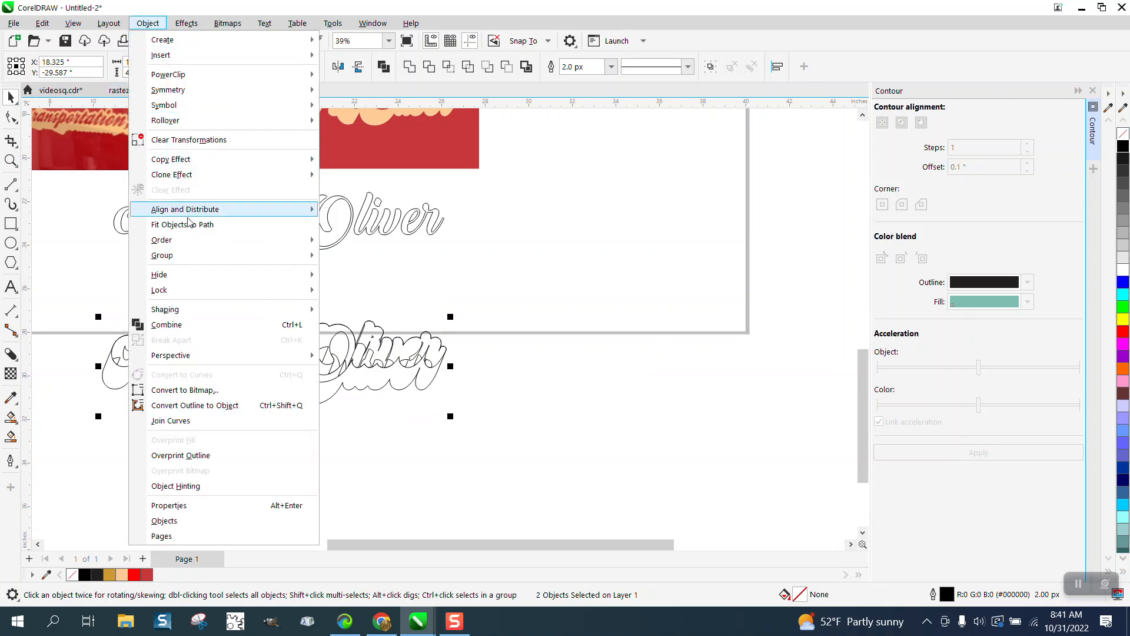
mouse_move(189, 265)
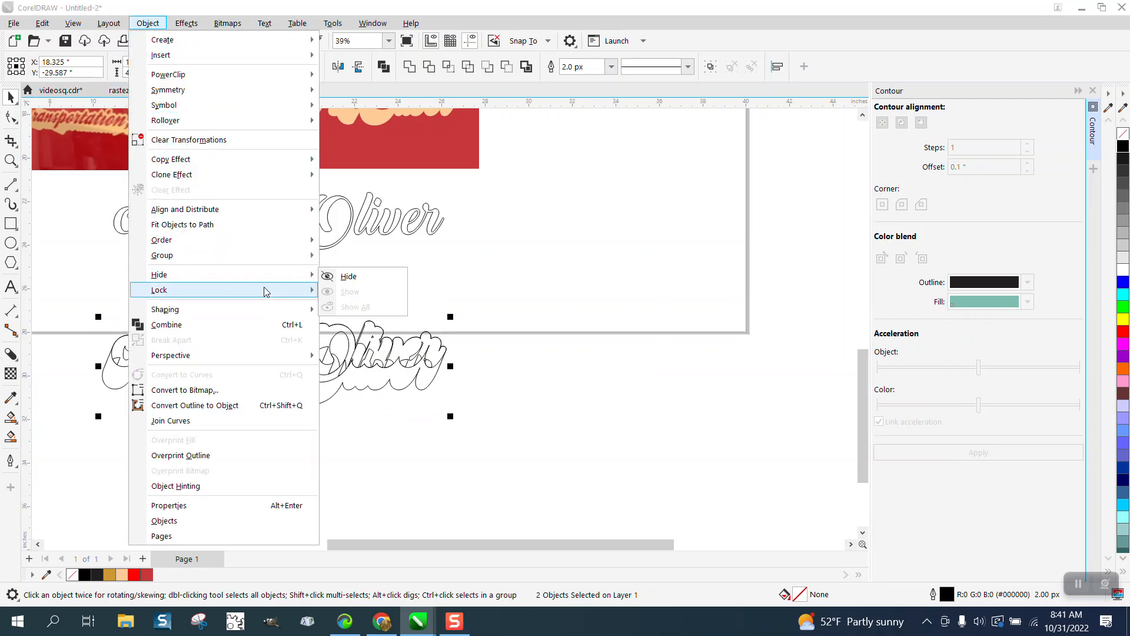
left_click(500, 290)
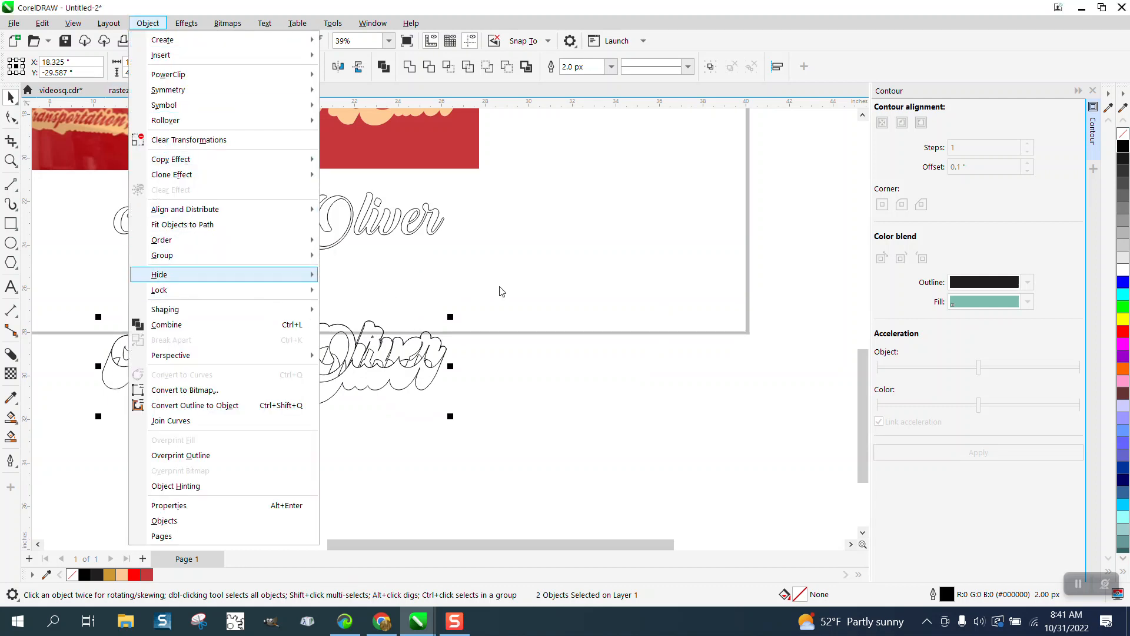
Move only the shadow curve 4" further down, below the contour.
left_click(436, 363)
key("Down")
key("Down")
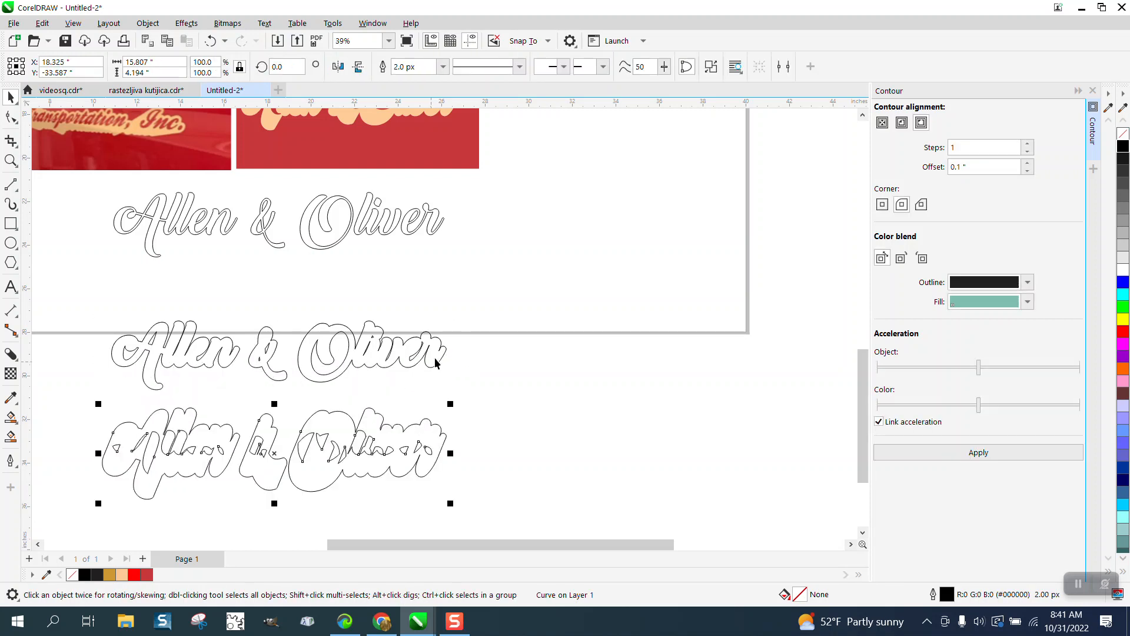
Break the shadow curve apart into its individual shapes and deselect them.
left_click(109, 23)
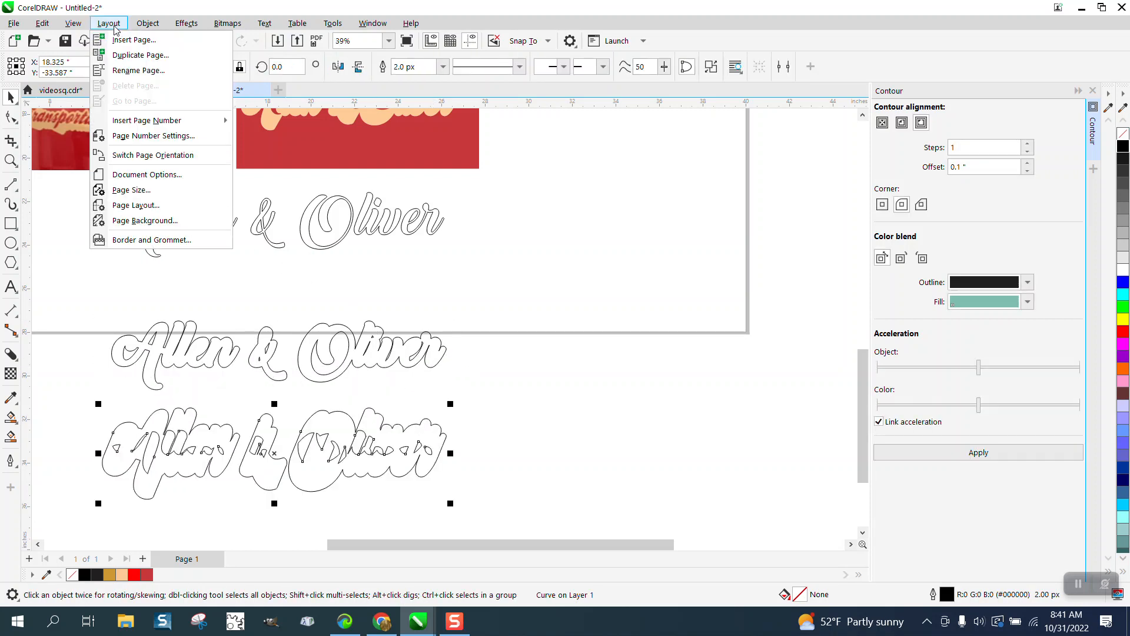
mouse_move(149, 25)
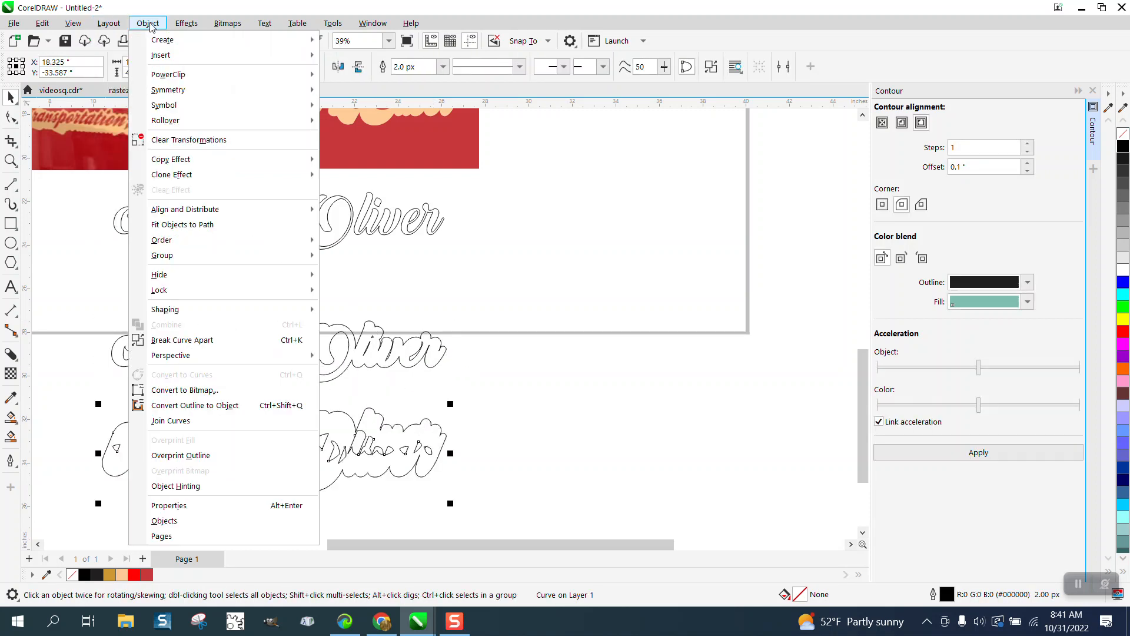
left_click(184, 341)
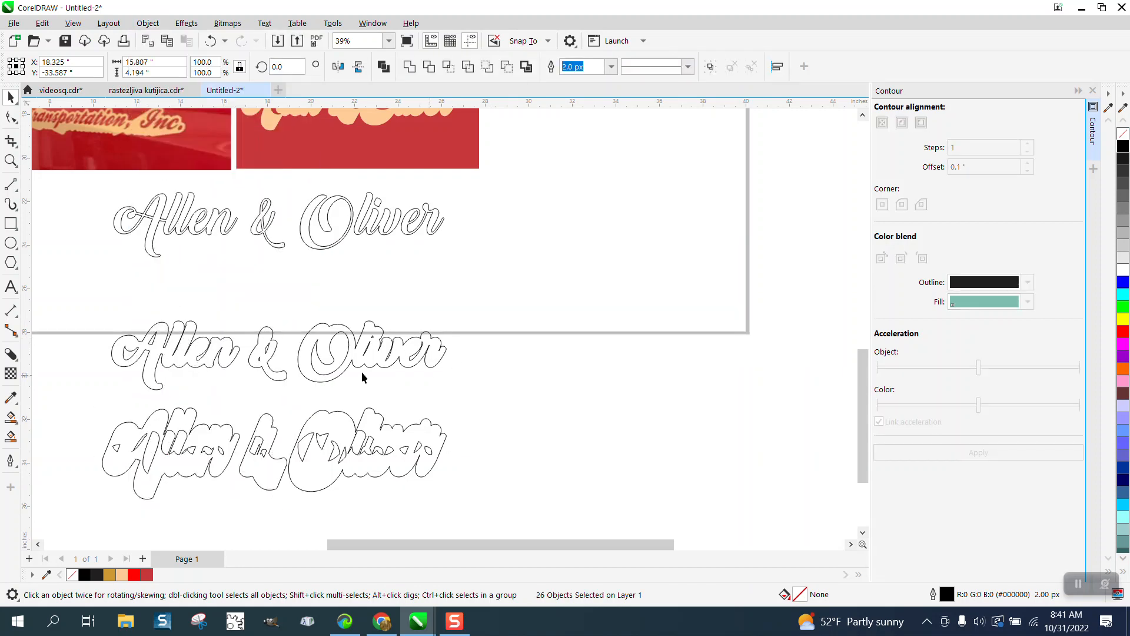
key("Escape")
Delete the small leftover triangular piece at the start of the "A" in the shadow outline.
left_click(10, 160)
left_click_drag(97, 374, 553, 477)
left_click(11, 97)
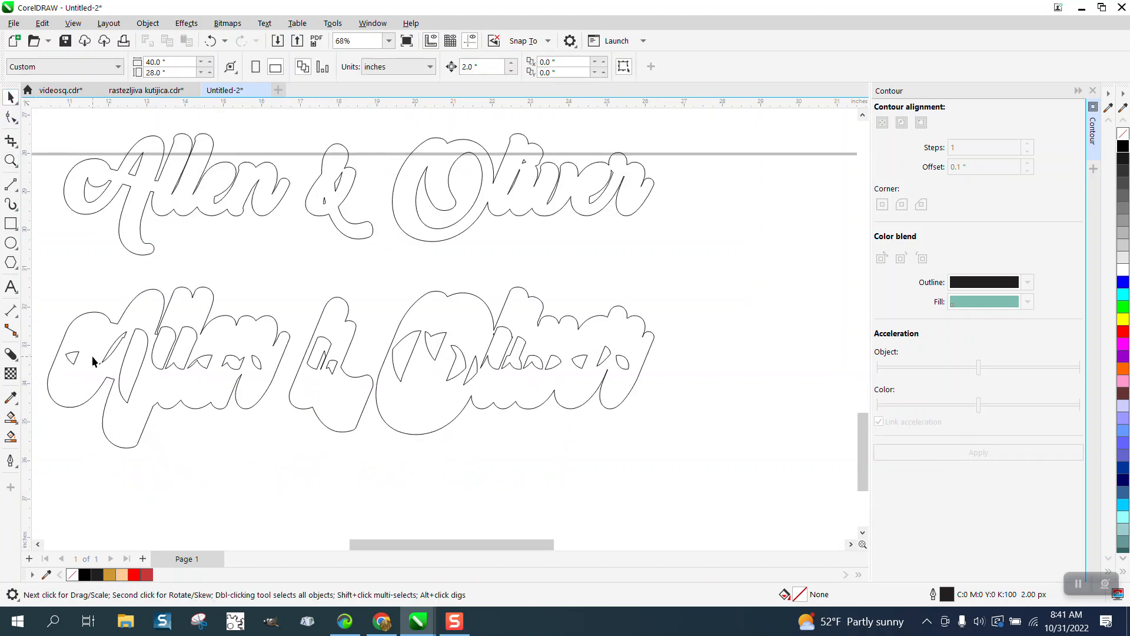
left_click(77, 361)
left_click(77, 361)
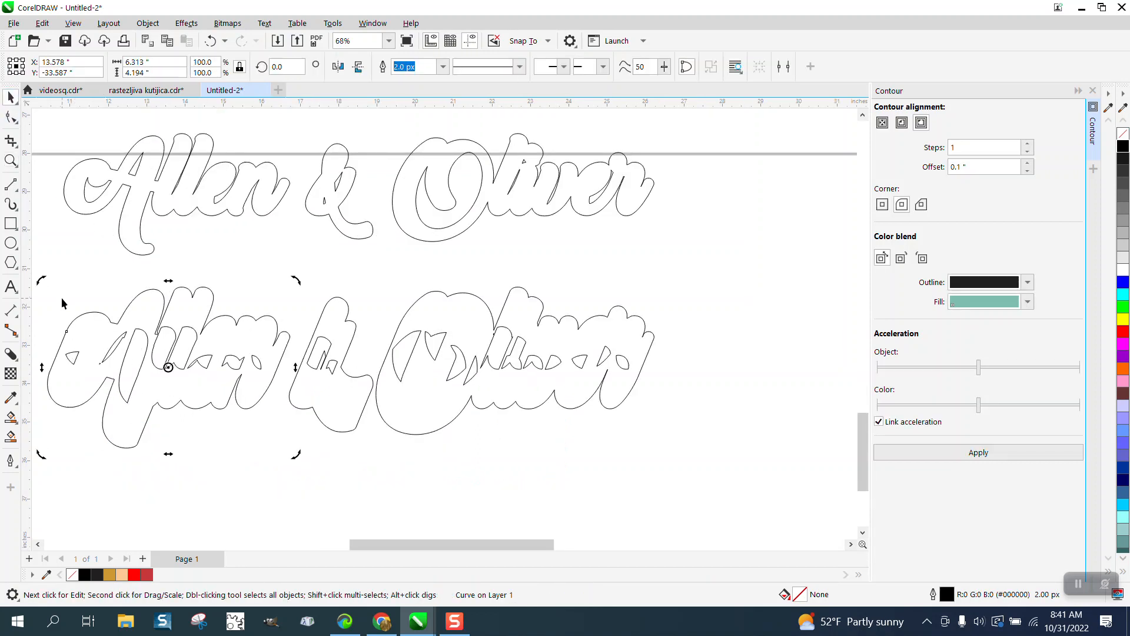
left_click_drag(60, 291, 83, 366)
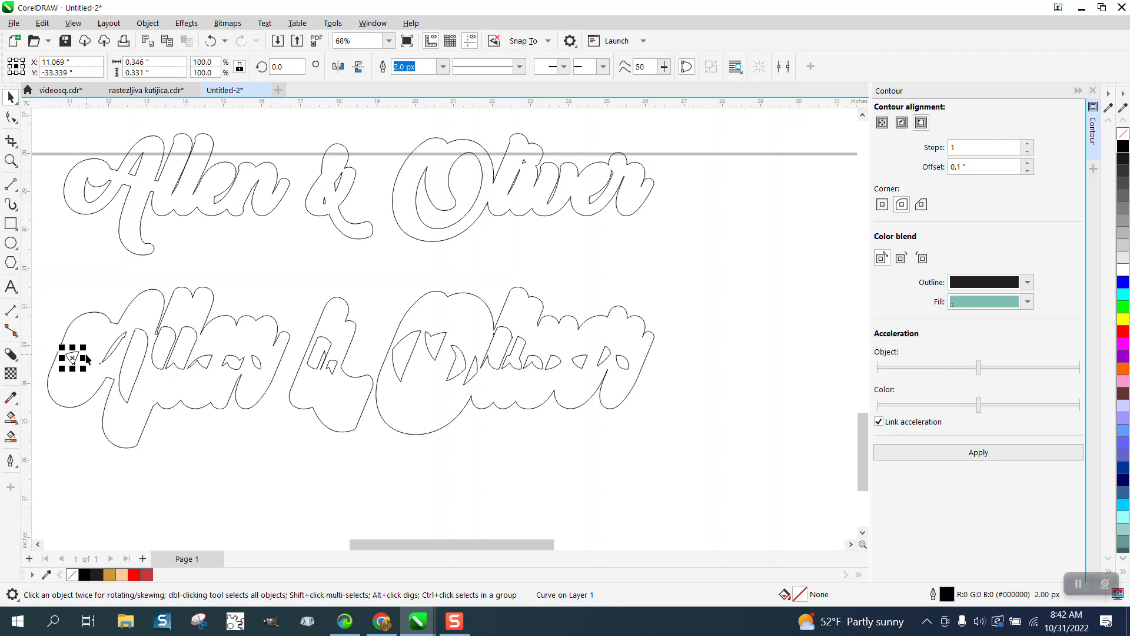
key("XF86Calculator")
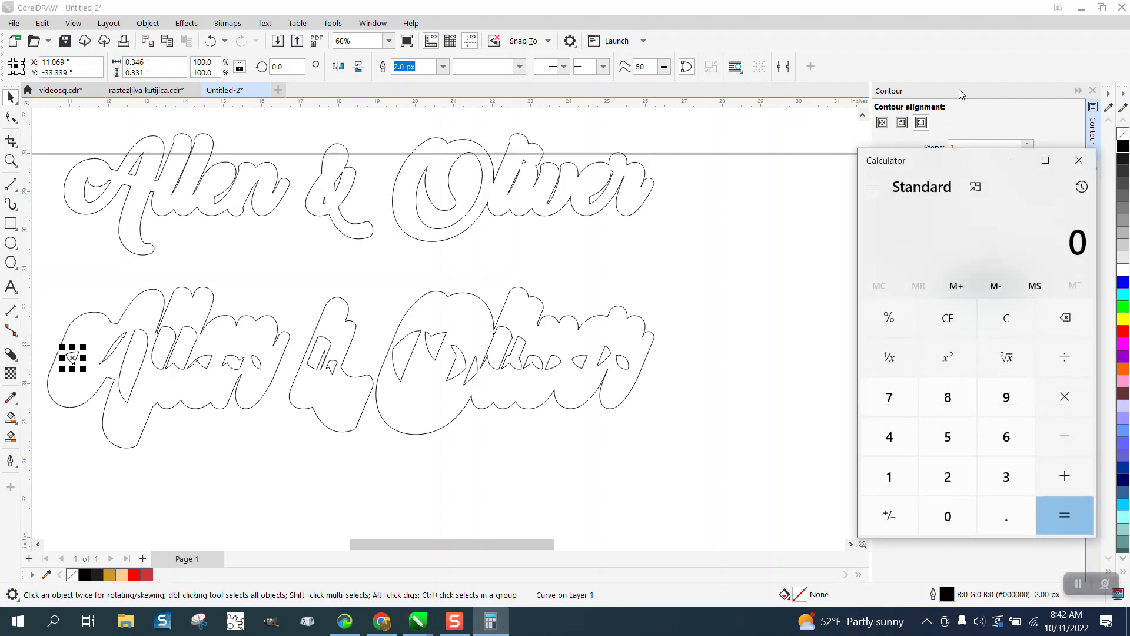
left_click(1078, 160)
left_click(47, 346)
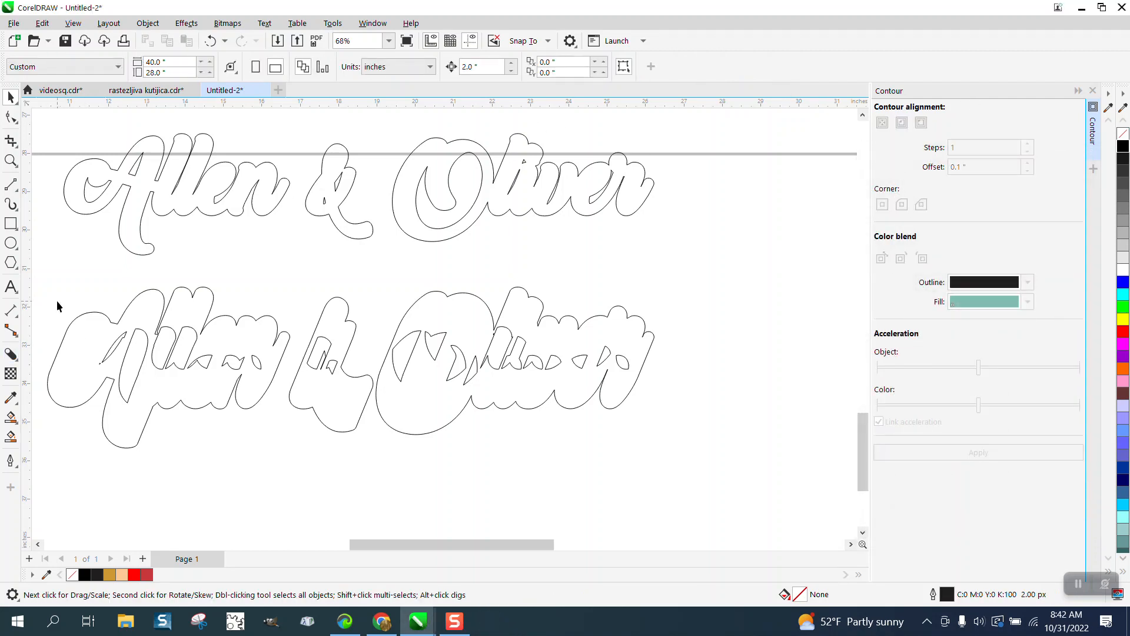
Delete the leftover inner fragments from the "Allen" and ampersand shadow outlines, keeping the long loop in the "A".
left_click_drag(57, 307, 279, 391)
key("Delete")
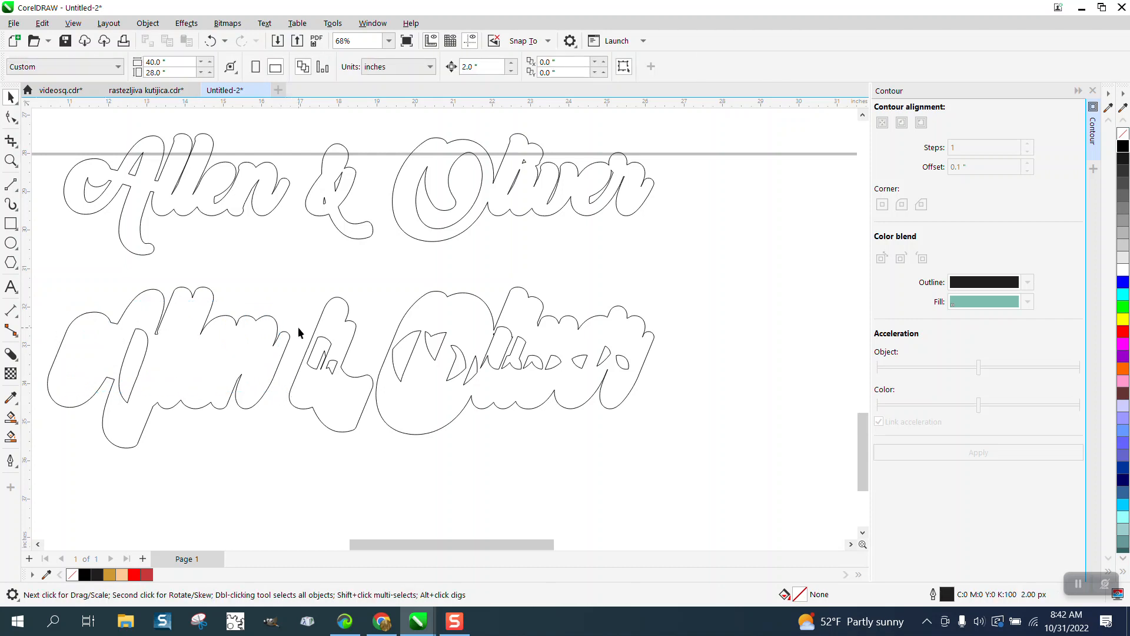
left_click_drag(348, 384, 350, 386)
key("Delete")
Delete all leftover inner fragments from the "Oliver" shadow outline.
left_click_drag(479, 370, 636, 383)
key("Delete")
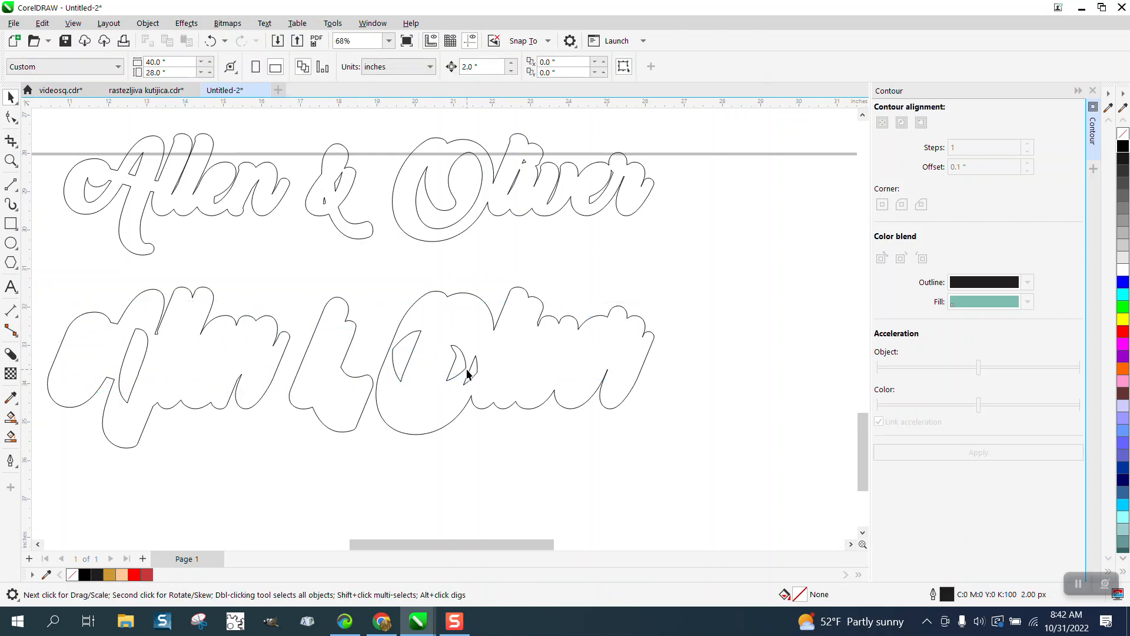
left_click_drag(481, 412, 482, 412)
key("Delete")
scroll(508, 406, "down", 3)
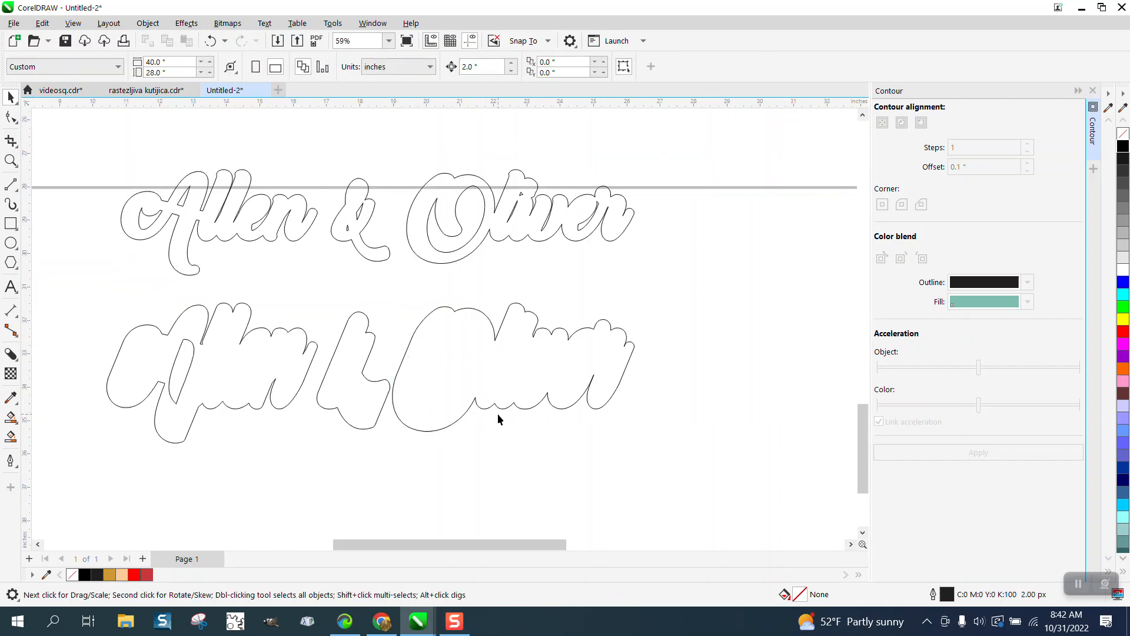
left_click(463, 208)
scroll(463, 209, "down", 2)
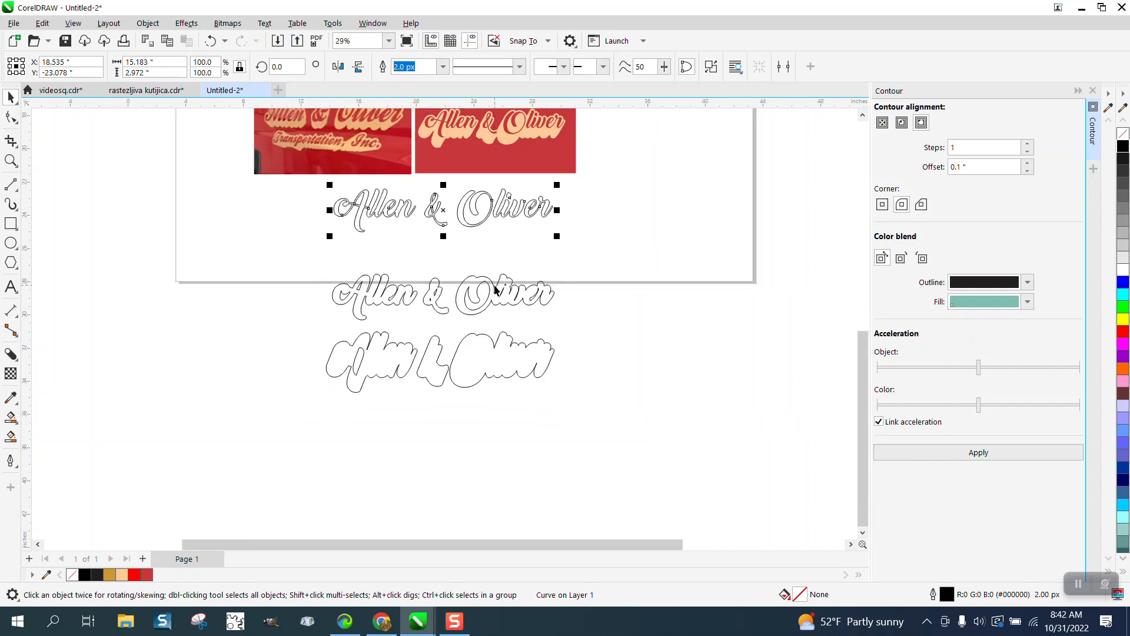
left_click(488, 336)
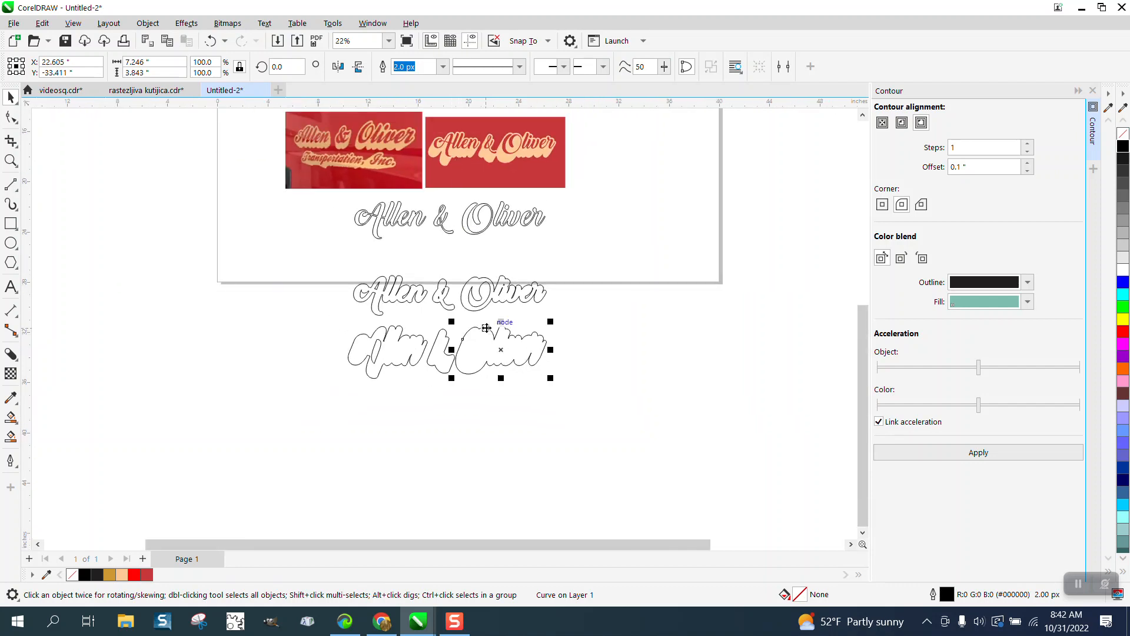
key("shift+Up")
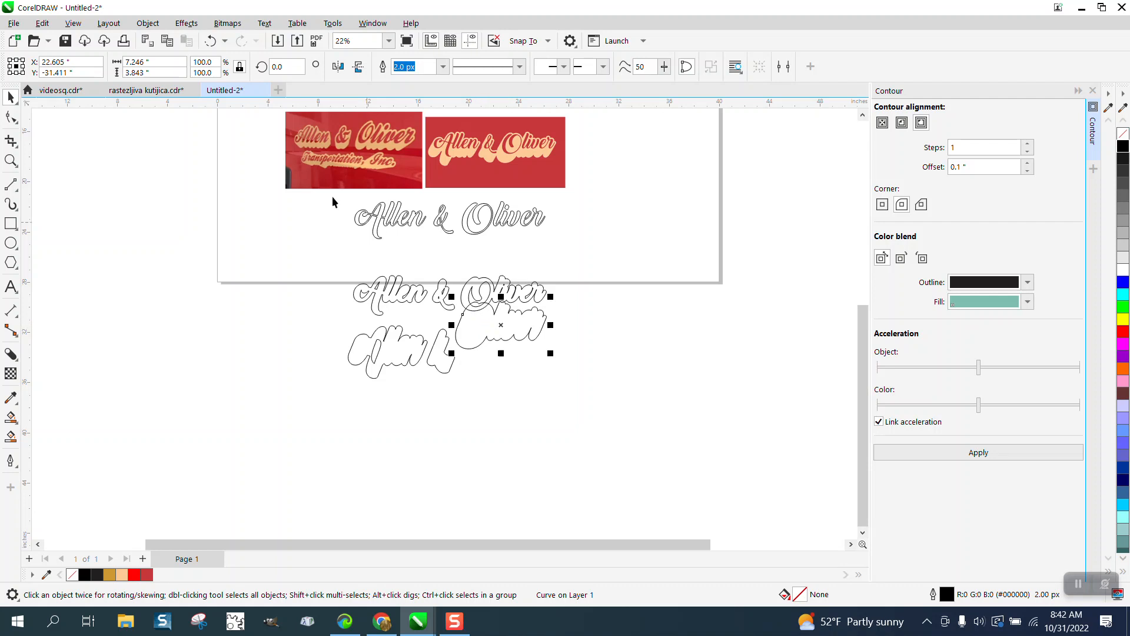
left_click(210, 41)
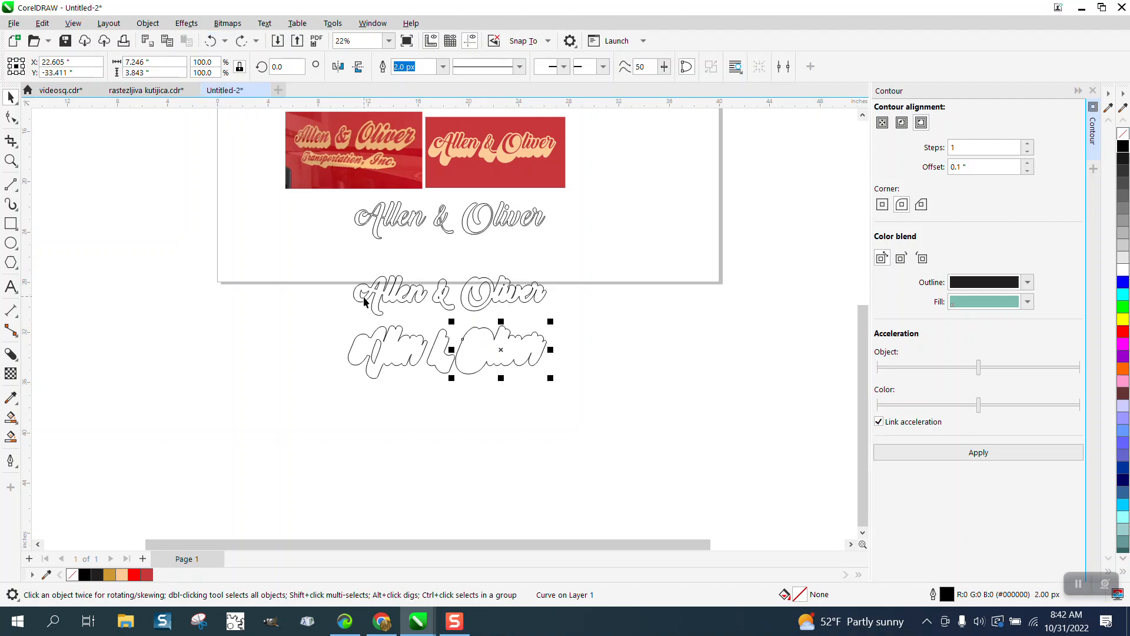
Group the four remaining shadow shapes and move the group up 10" onto the original lettering.
left_click_drag(337, 321, 601, 403)
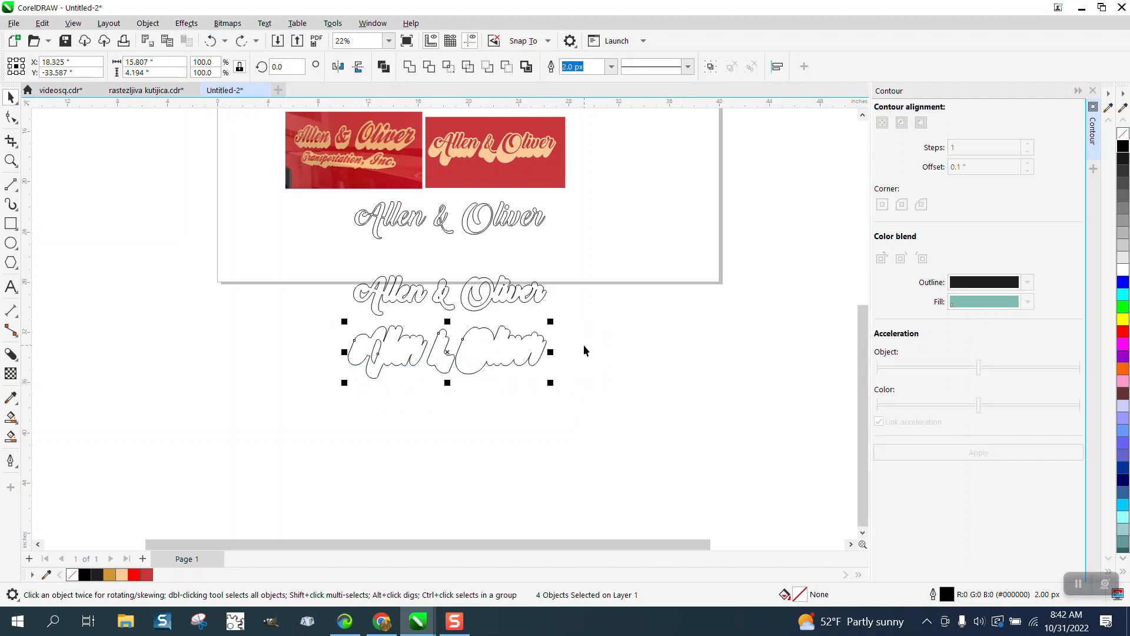
key("ctrl+g")
key("shift+Up")
key("shift+Up")
key("shift+Up")
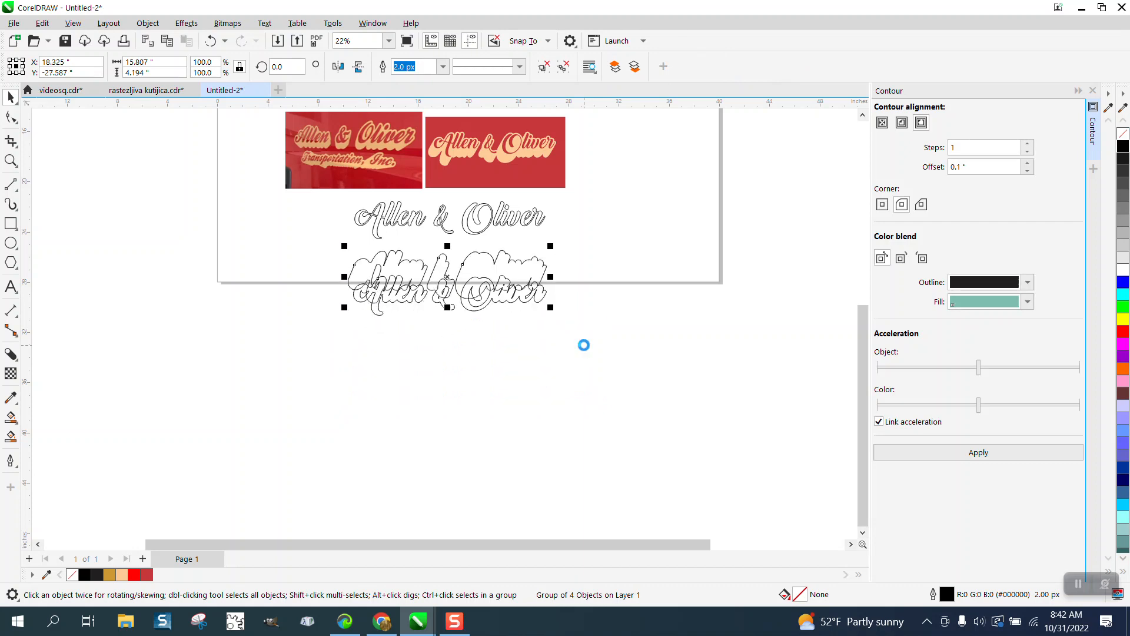
key("shift+Up")
key("shift+Up")
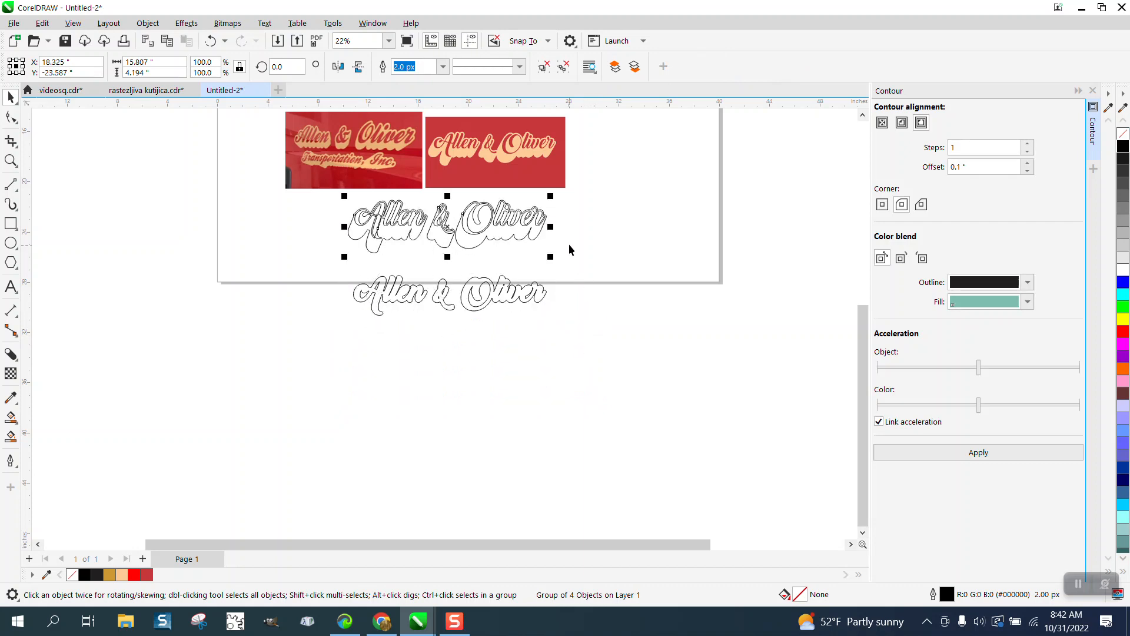
Draw a rectangle about 17.2" by 5.3" around the combined lettering and shadow.
left_click(10, 160)
left_click_drag(327, 195, 670, 321)
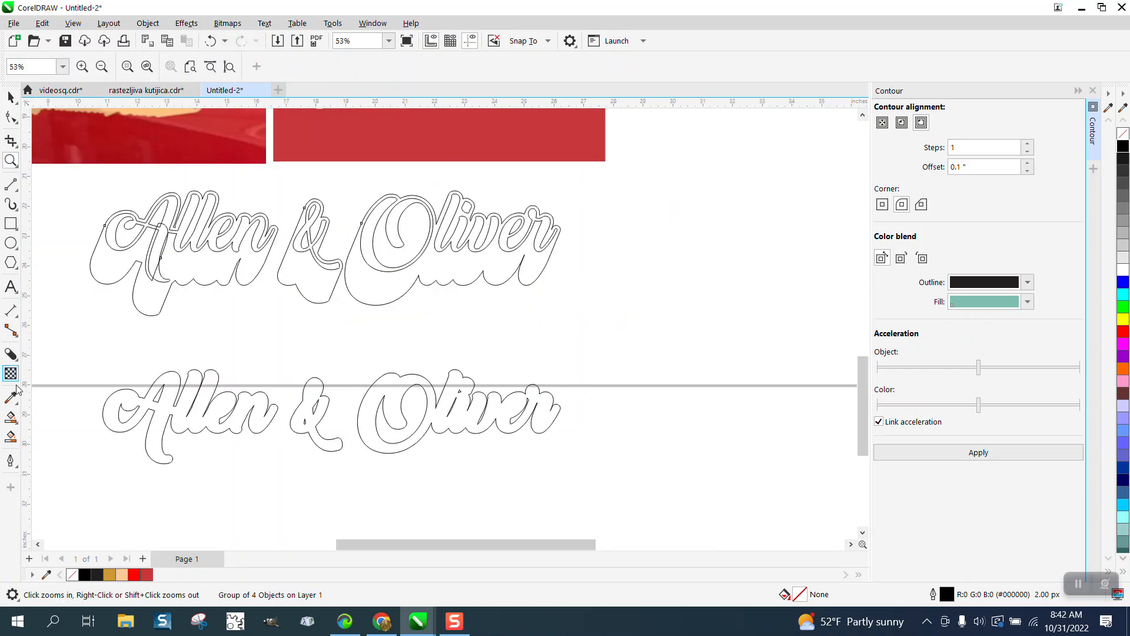
left_click(10, 223)
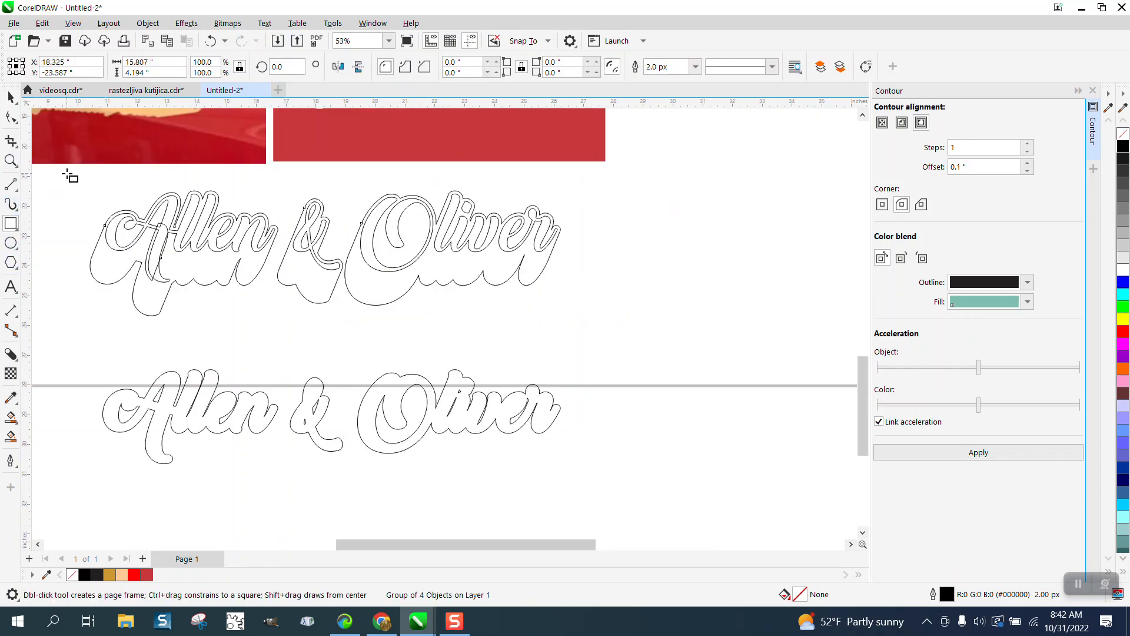
left_click_drag(67, 173, 580, 331)
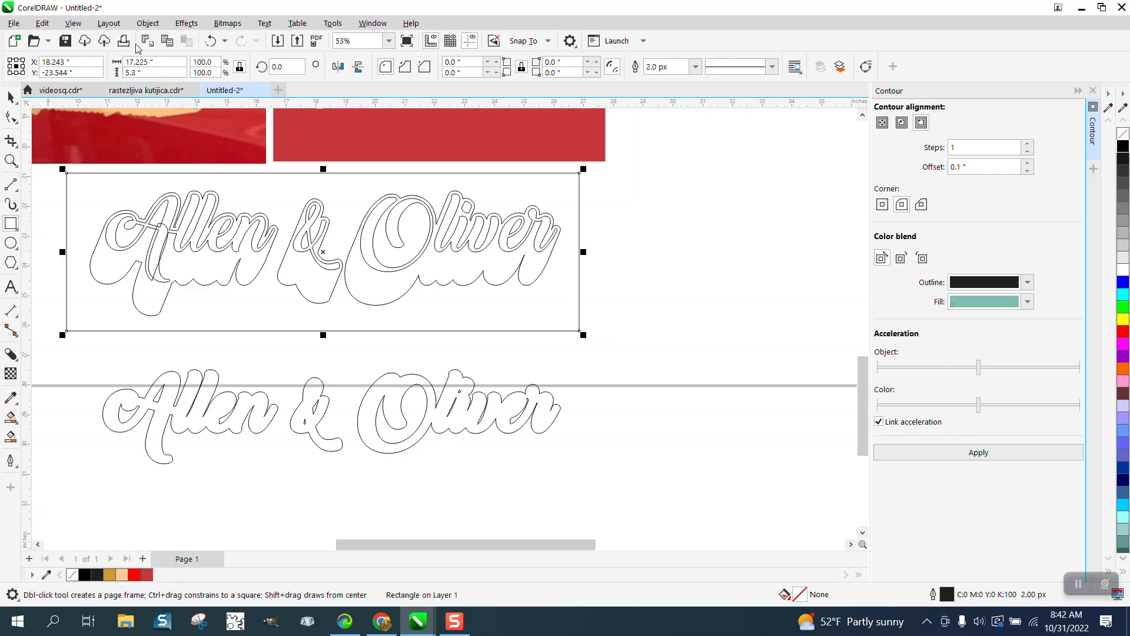
Try to fill the background between the rectangle and the shadow with red using Smart Fill.
left_click(18, 435)
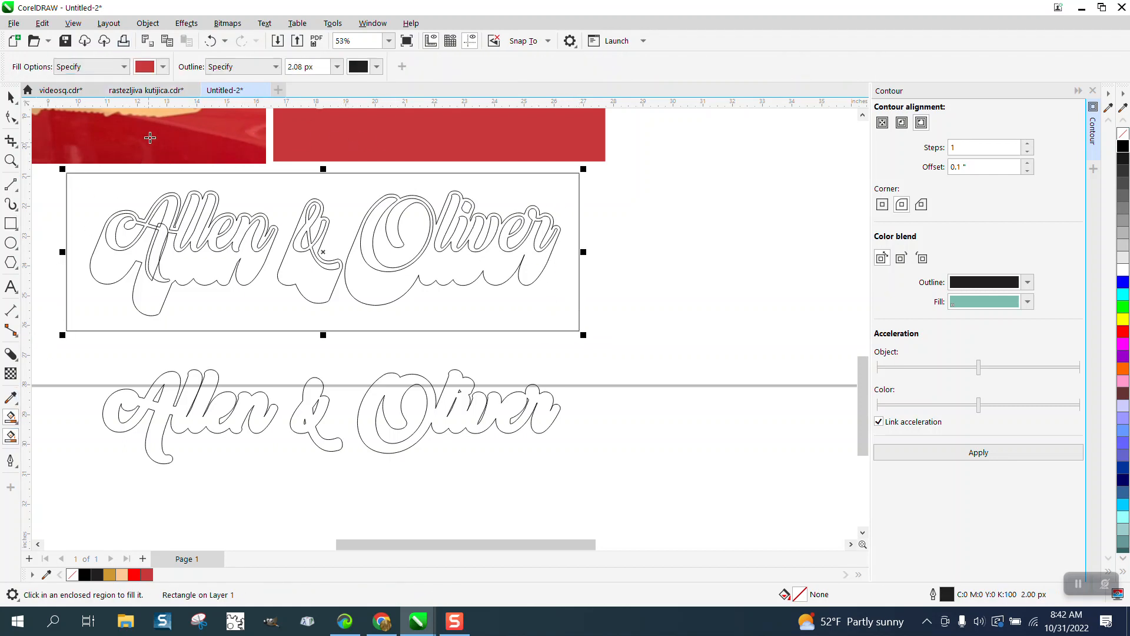
left_click(280, 202)
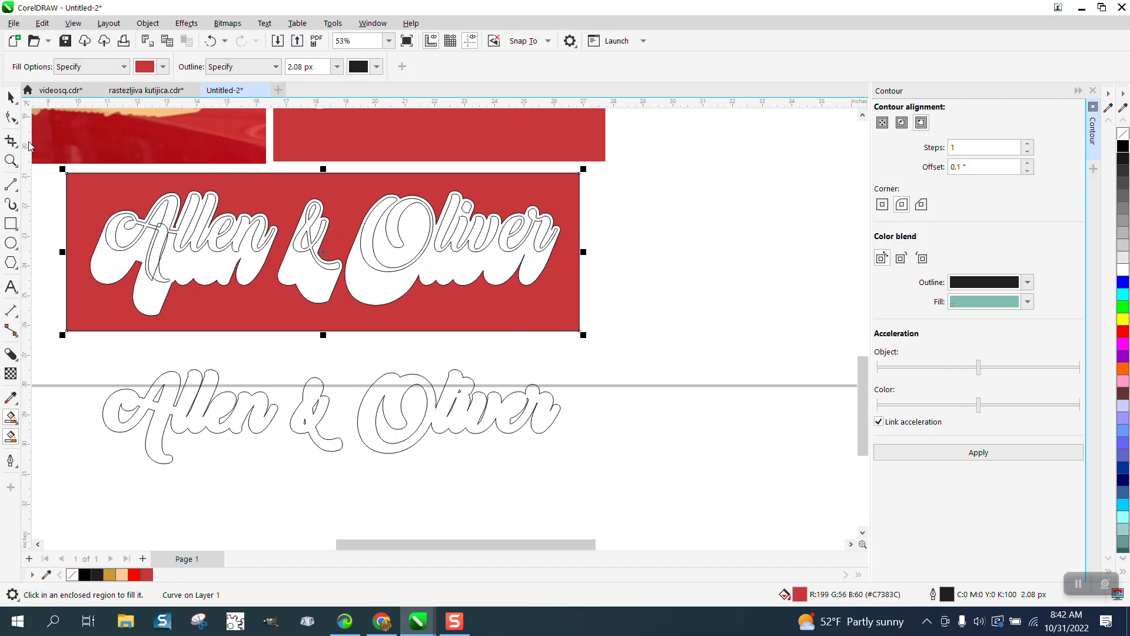
left_click(10, 160)
left_click_drag(109, 189, 257, 302)
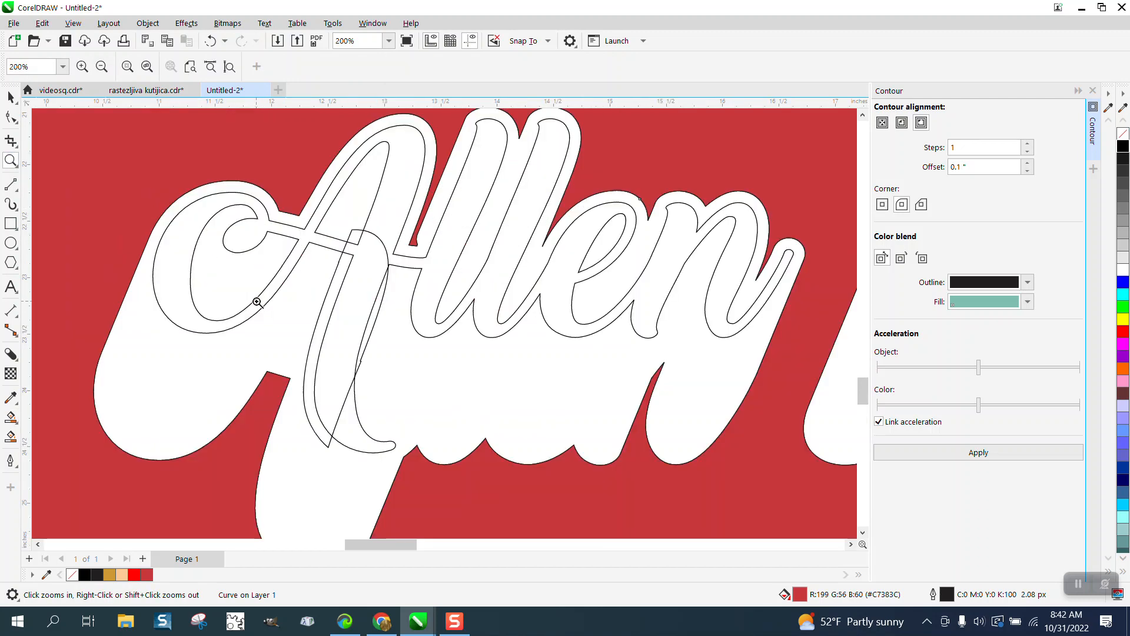
left_click(212, 41)
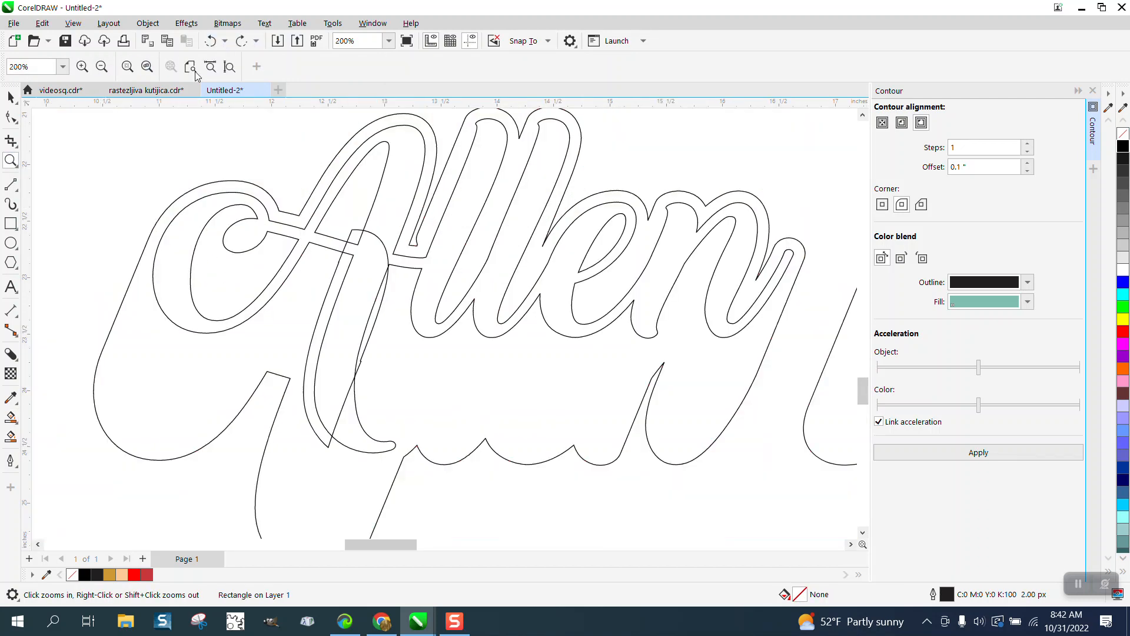
Ungroup the shadow shapes and delete the stray loop overlapping the leg of the "A".
key("space")
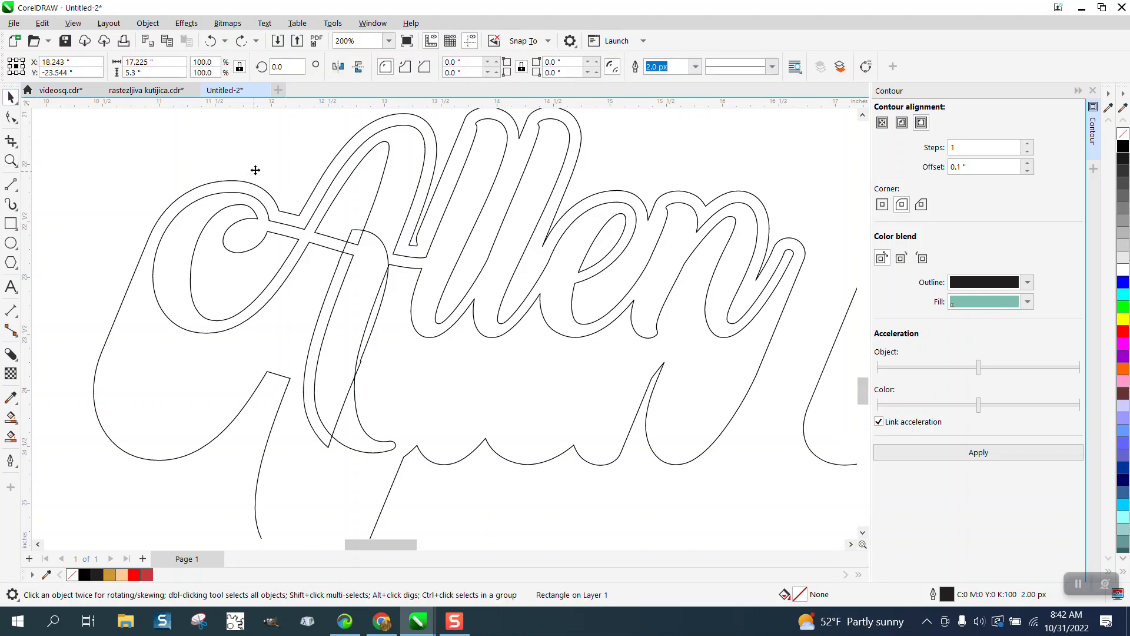
left_click(10, 96)
left_click_drag(104, 148, 111, 147)
left_click(377, 240)
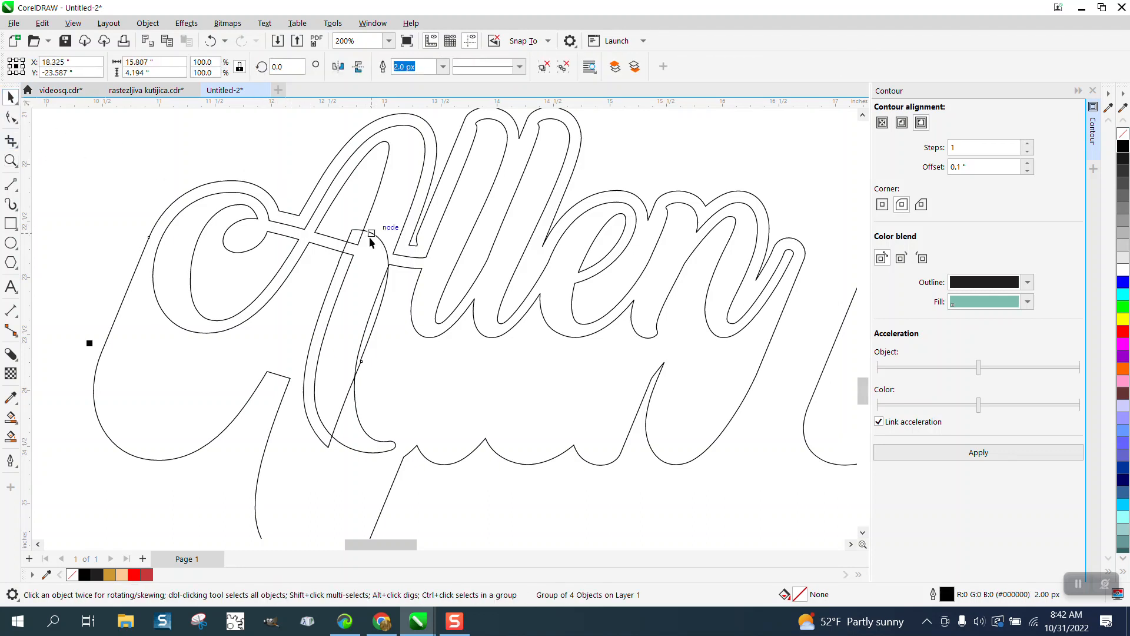
left_click(150, 26)
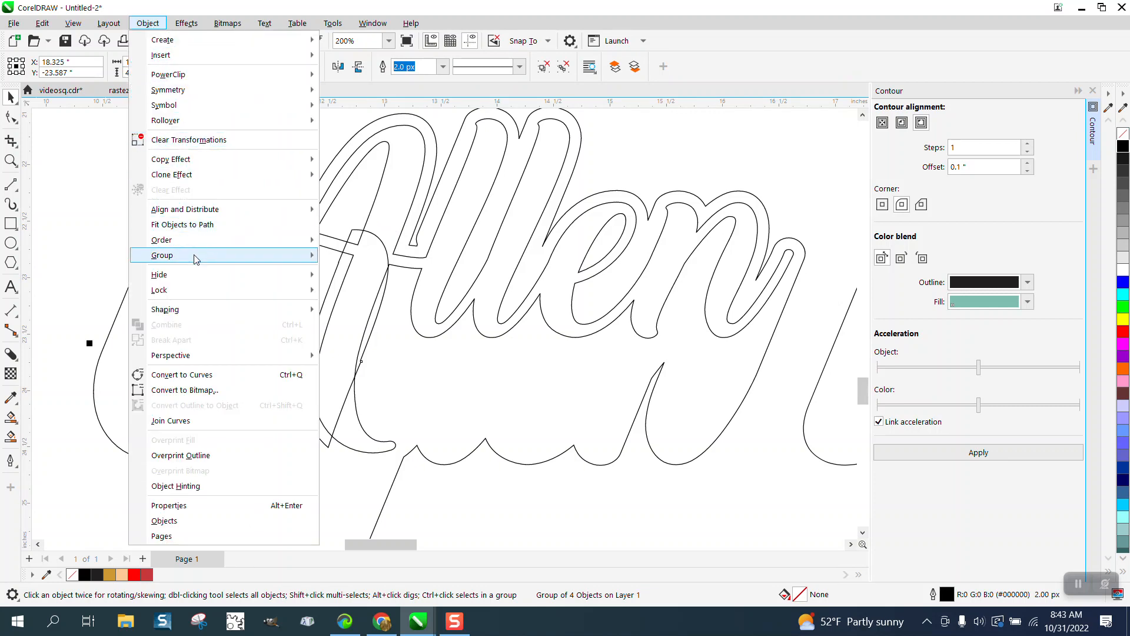
mouse_move(200, 258)
left_click(356, 273)
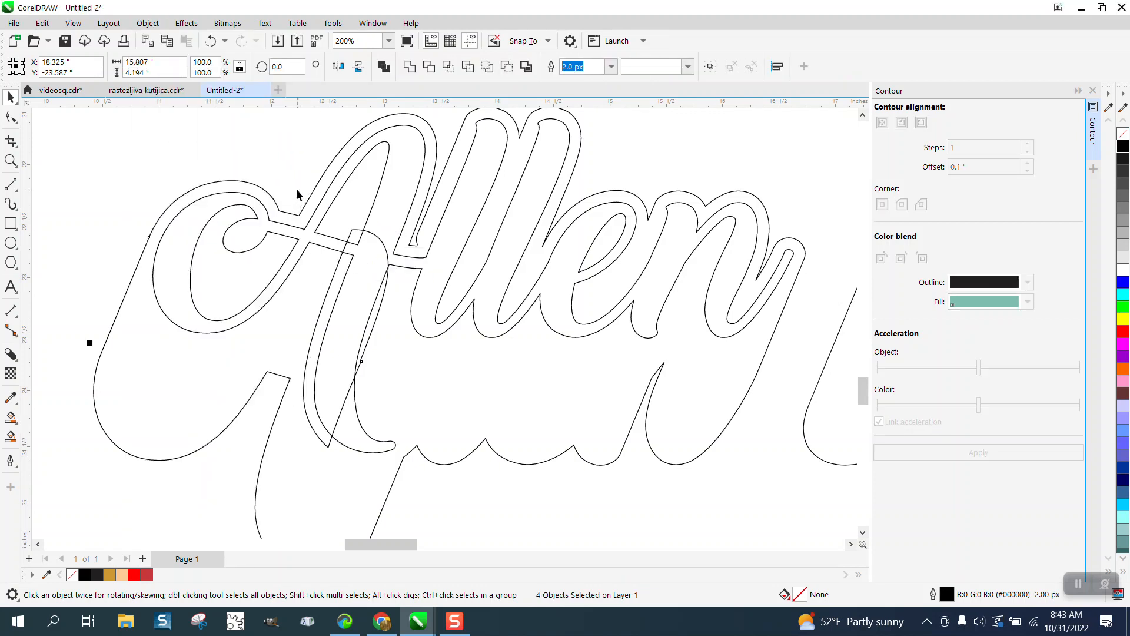
left_click(366, 231)
left_click(357, 231)
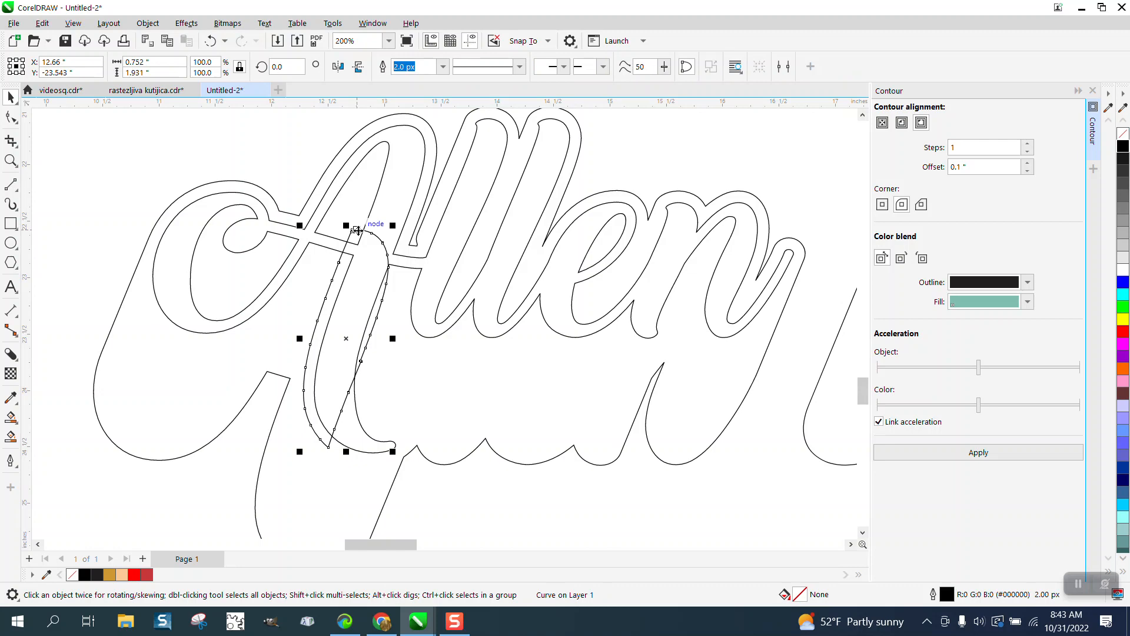
key("Escape")
scroll(302, 214, "down", 6)
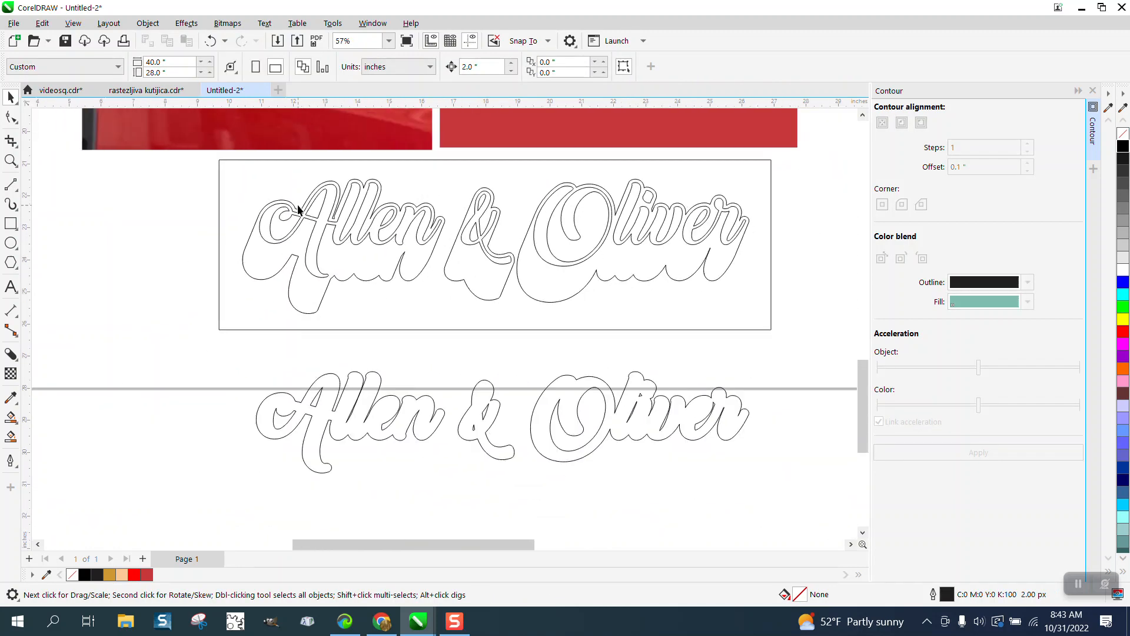
Smart Fill the rectangle's background around the shadowed lettering with red.
left_click(10, 436)
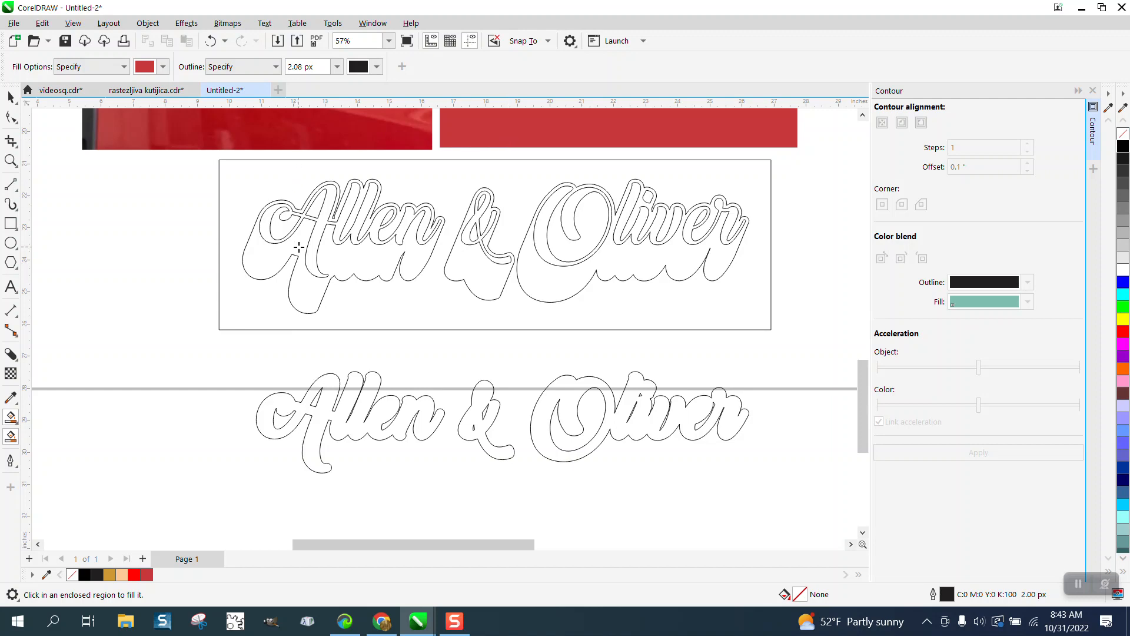
scroll(302, 256, "down", 2)
left_click(370, 299)
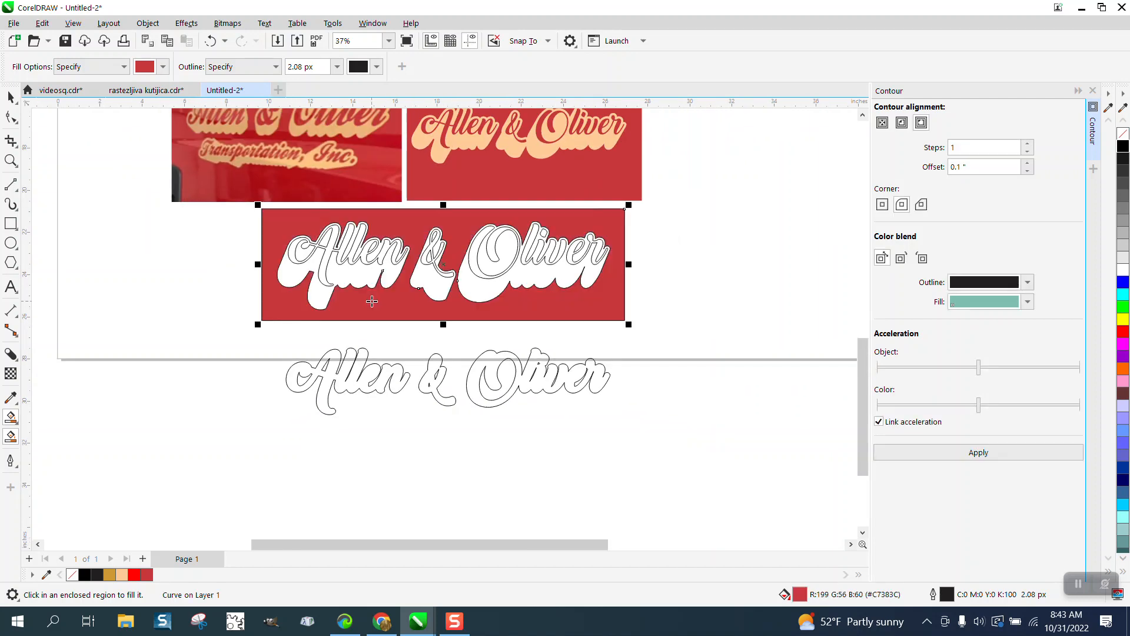
Smart Fill the inner letters of "Allen", the ampersand and "Oliver" with the red #C7383C.
left_click(11, 160)
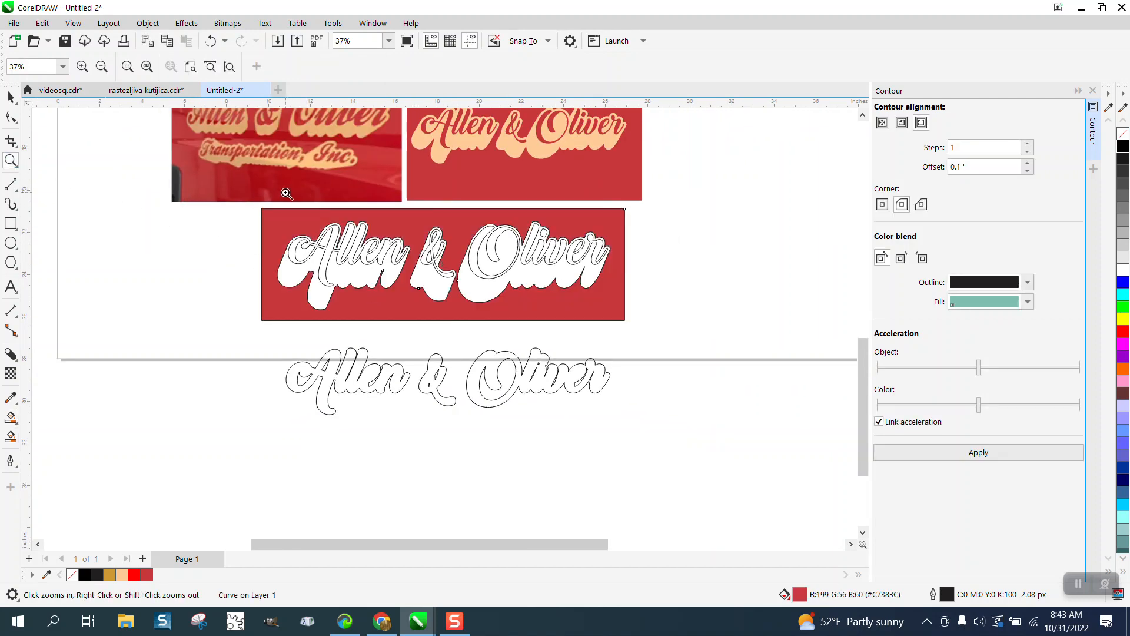
left_click_drag(264, 201, 672, 323)
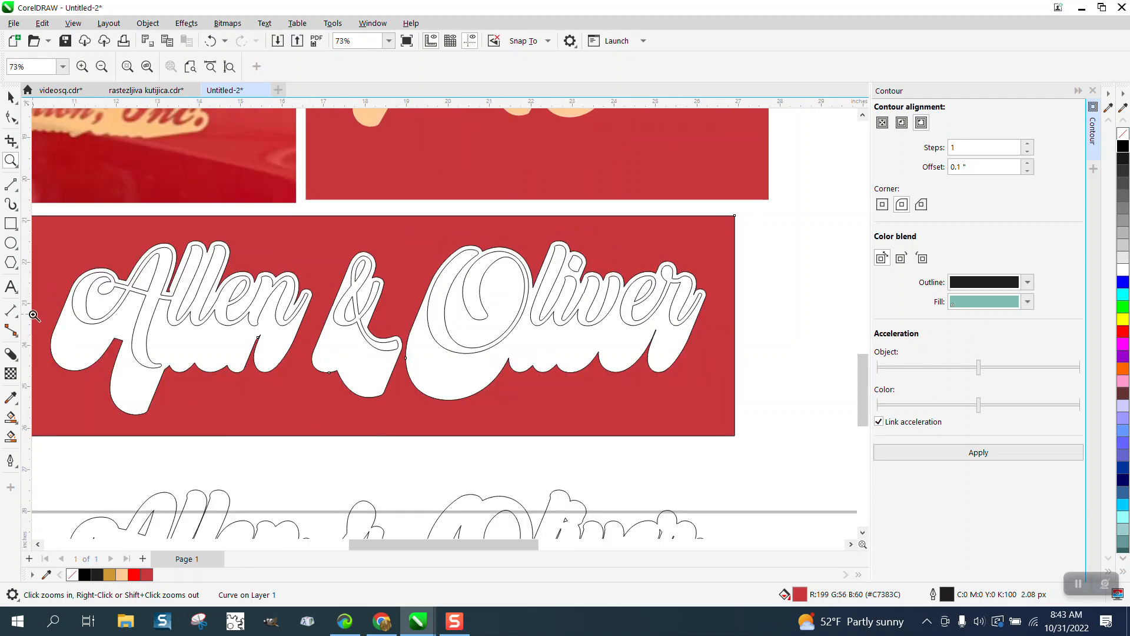
left_click(11, 438)
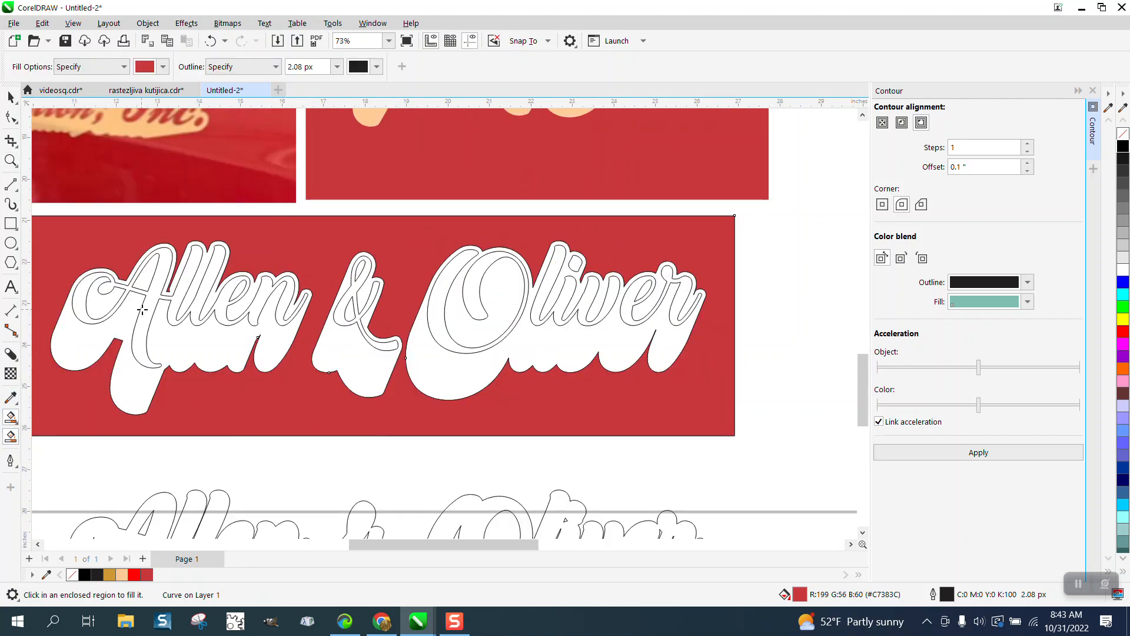
left_click(147, 305)
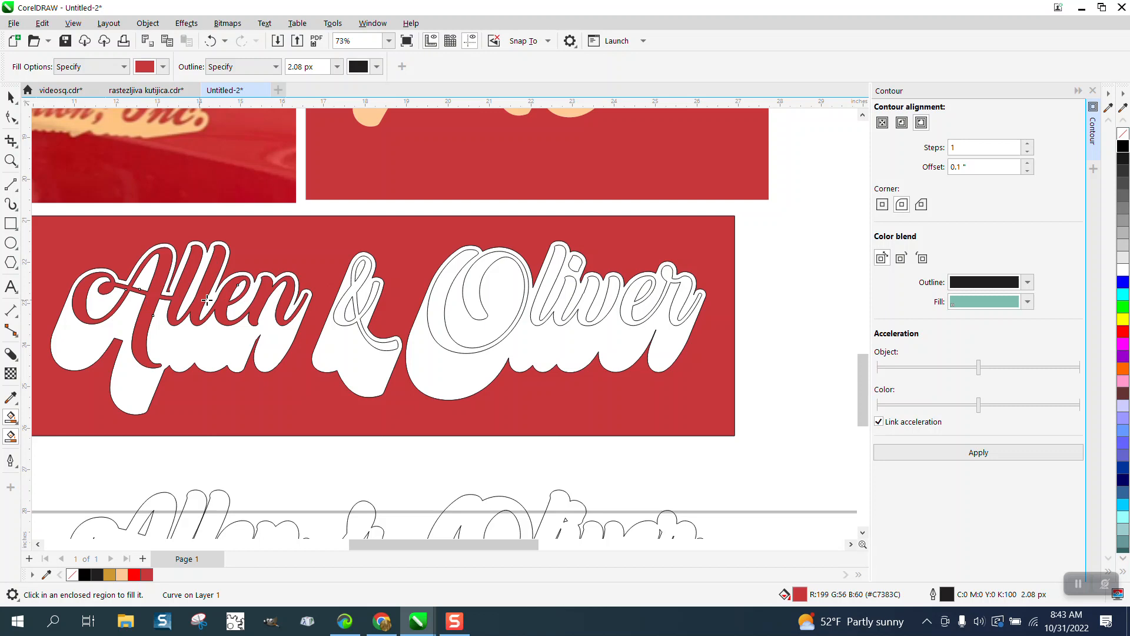
left_click(353, 287)
left_click(476, 267)
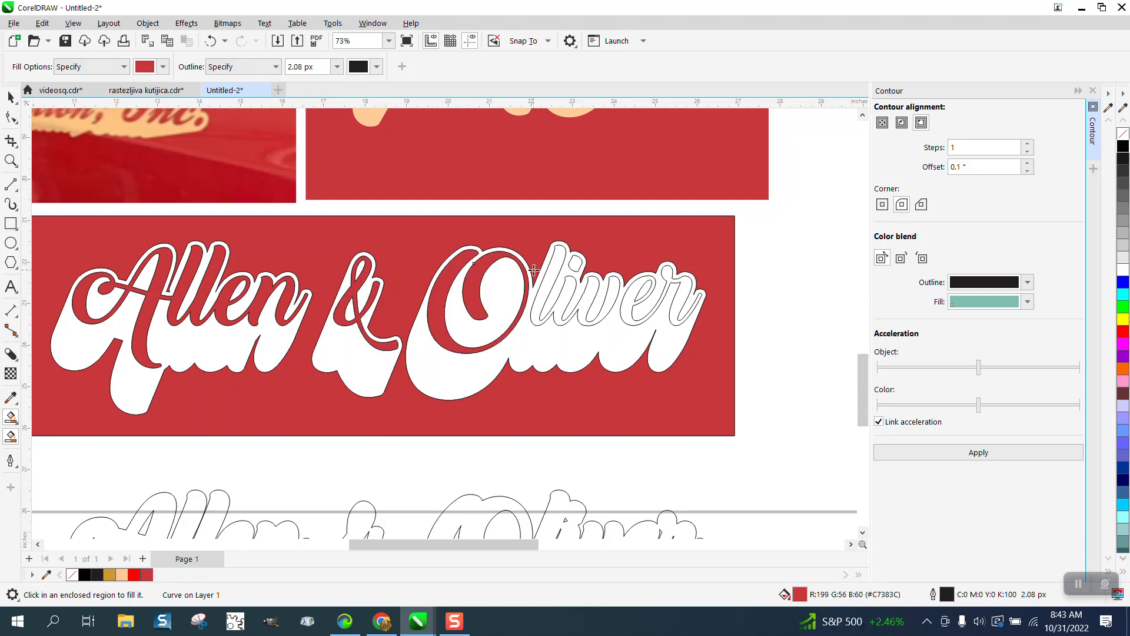
left_click(551, 270)
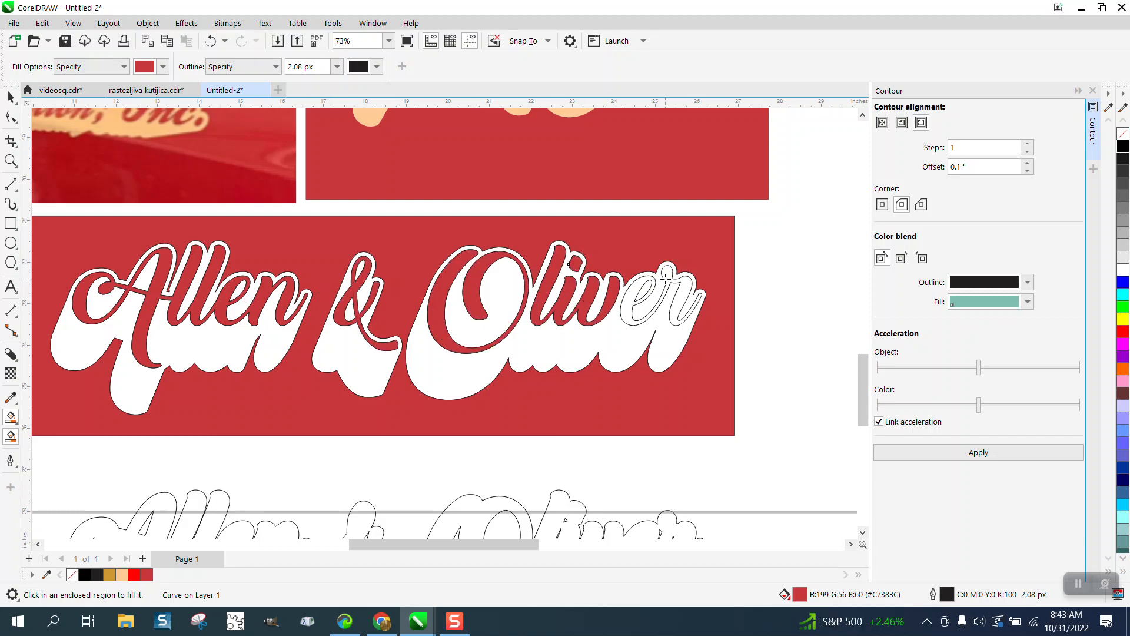
left_click(641, 289)
Sample the sand color #FFCC99 from the reference lettering and Smart Fill the shadows of "Oliver" and the ampersand with it.
scroll(565, 290, "down", 2)
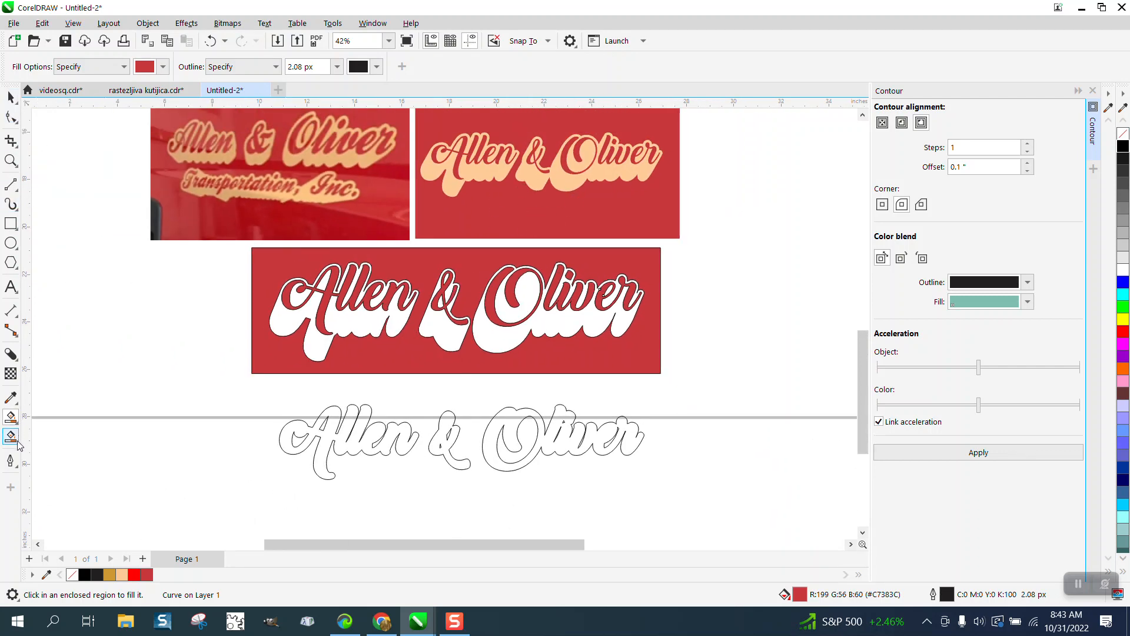
left_click(163, 67)
left_click(277, 274)
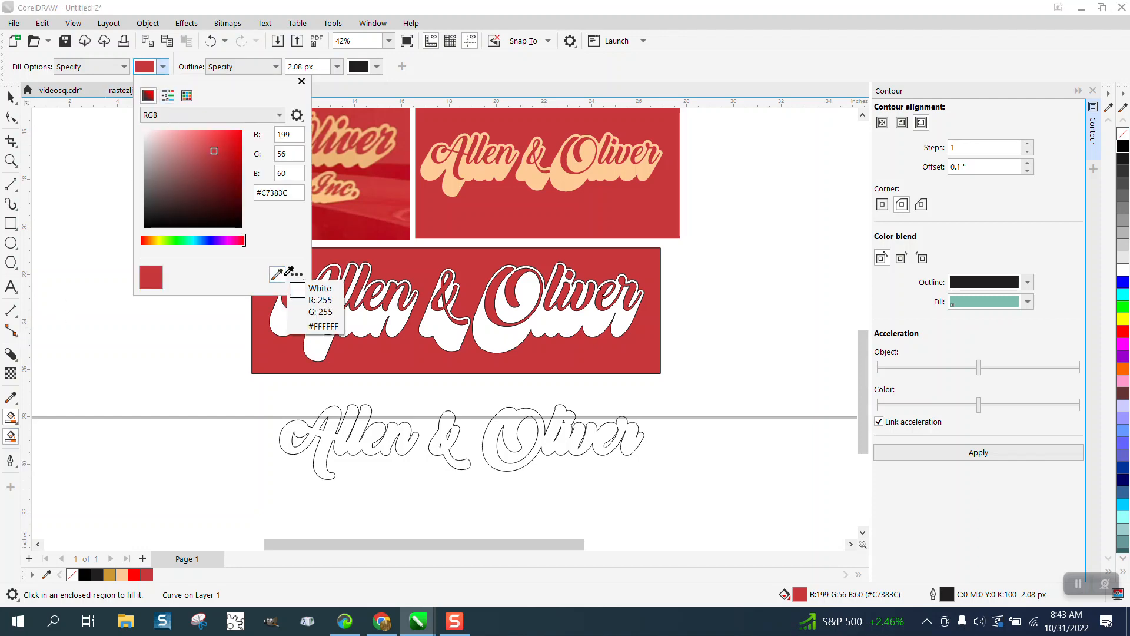
left_click(457, 179)
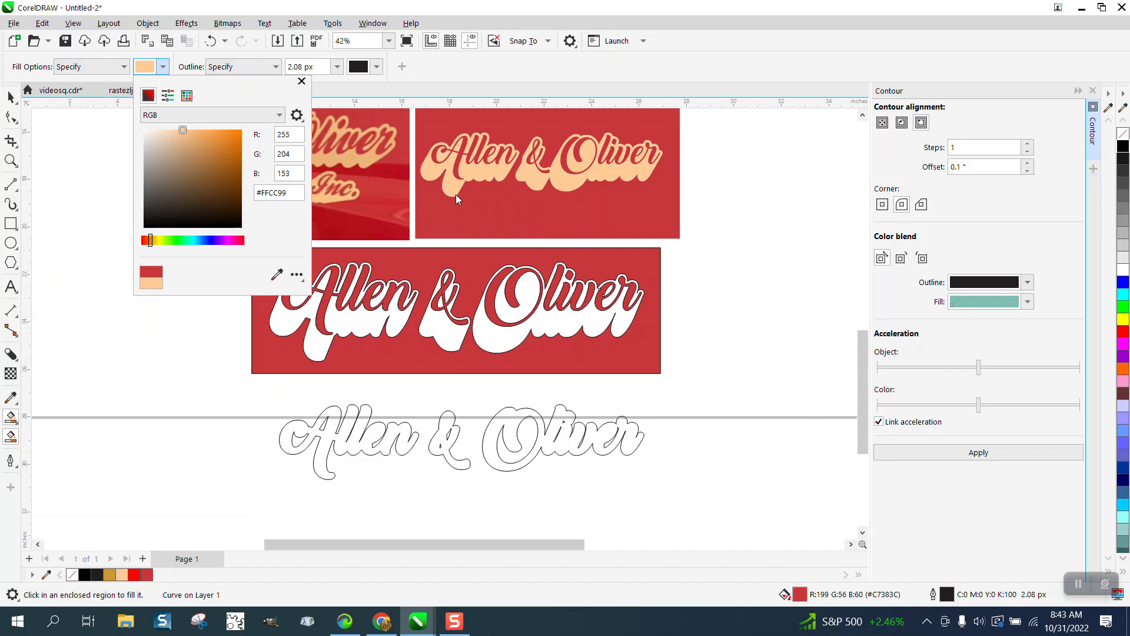
left_click(499, 334)
left_click(498, 334)
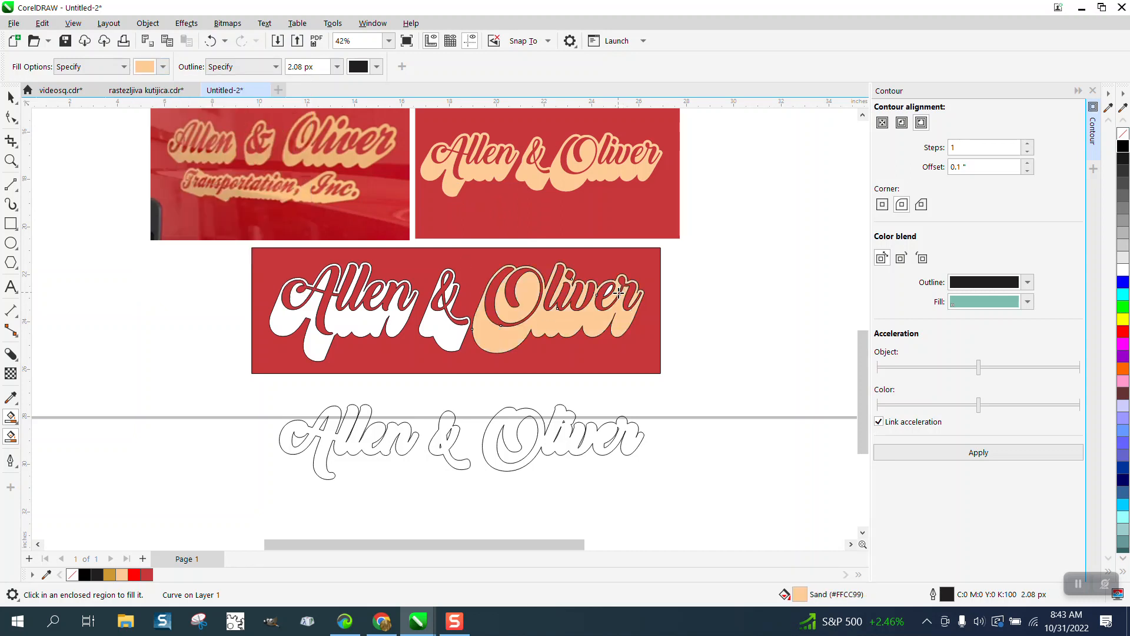
left_click(441, 322)
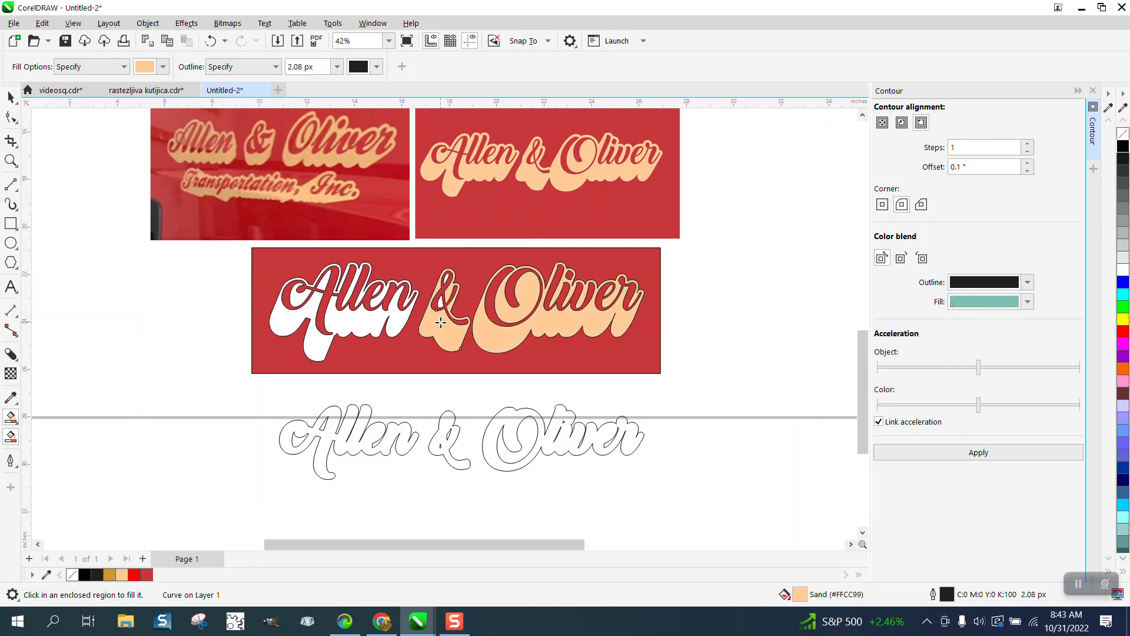
Smart Fill the two white openings inside the ampersand with sand.
left_click(10, 160)
left_click_drag(251, 246, 617, 404)
left_click(7, 440)
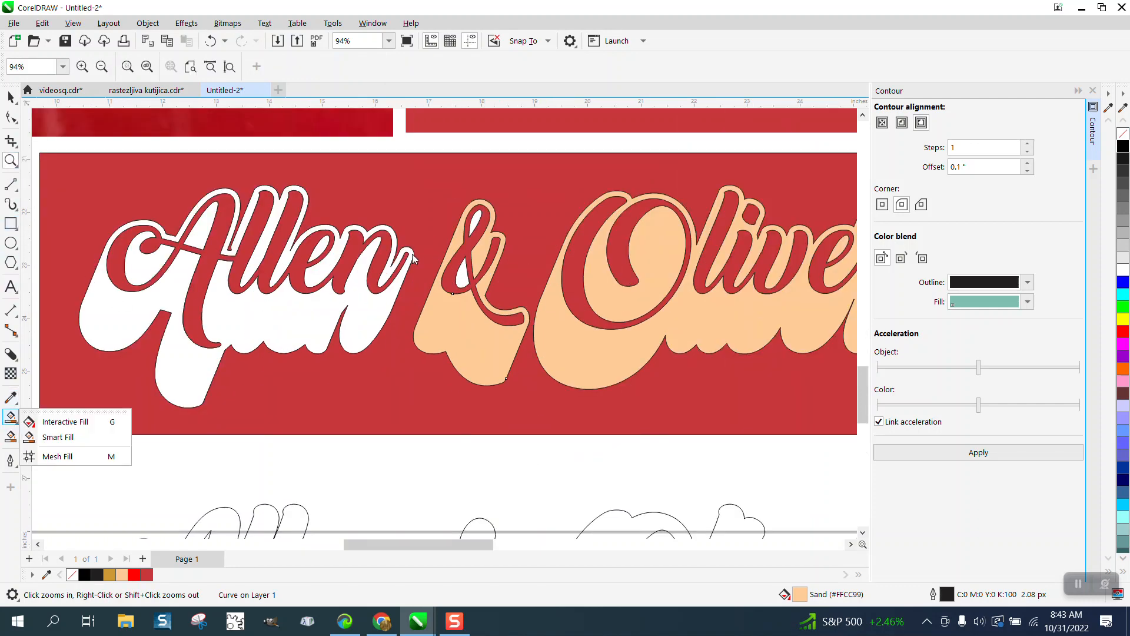
left_click(463, 276)
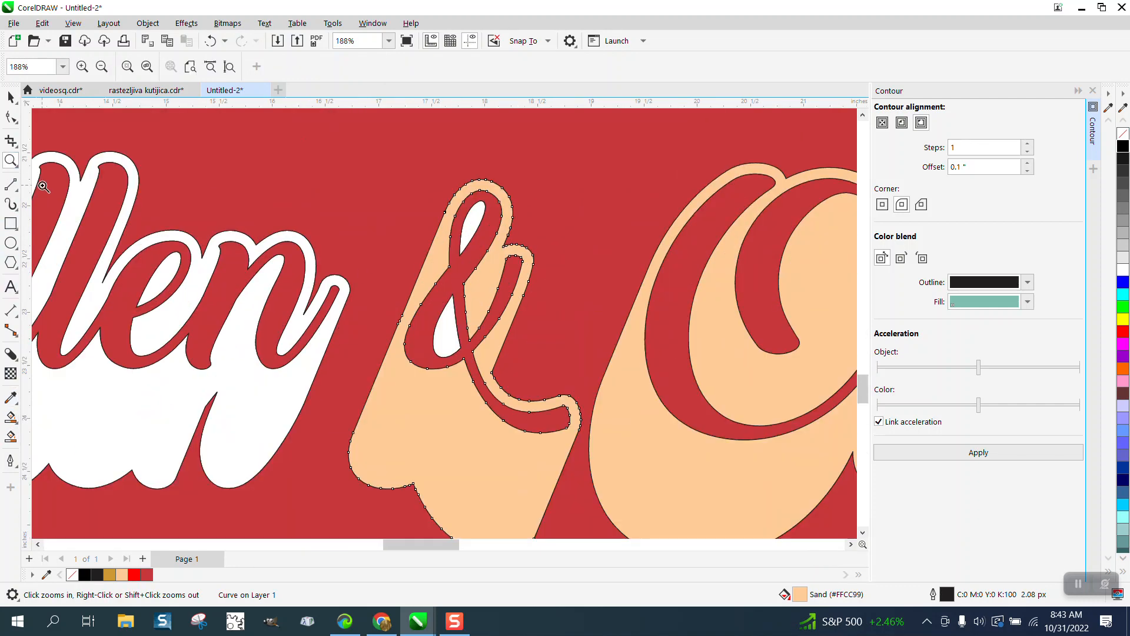
left_click(11, 436)
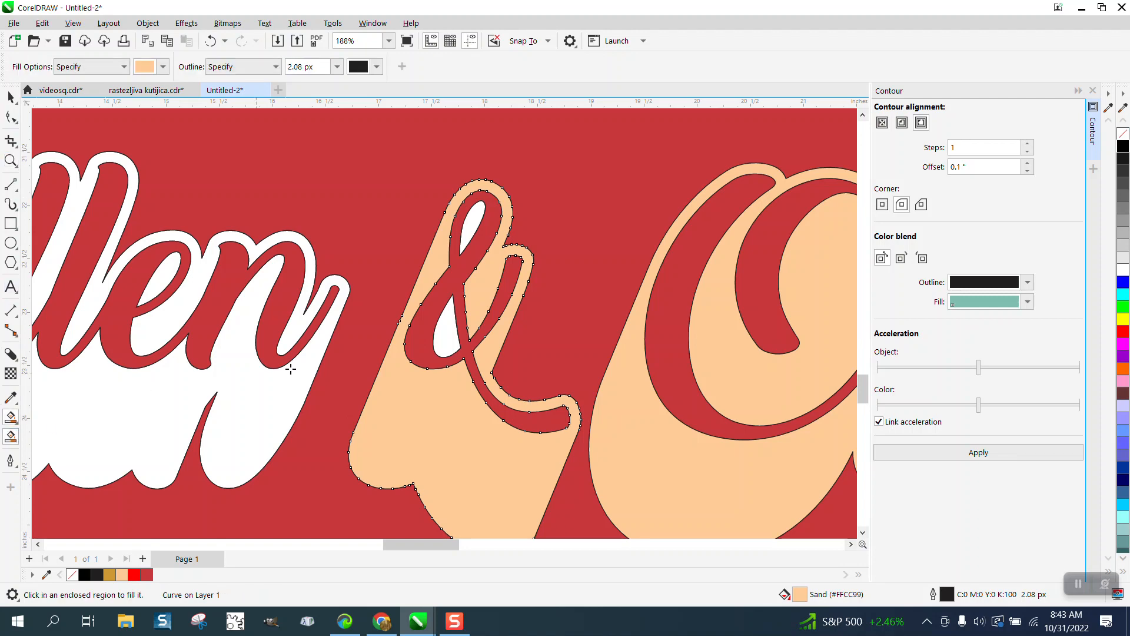
left_click(448, 309)
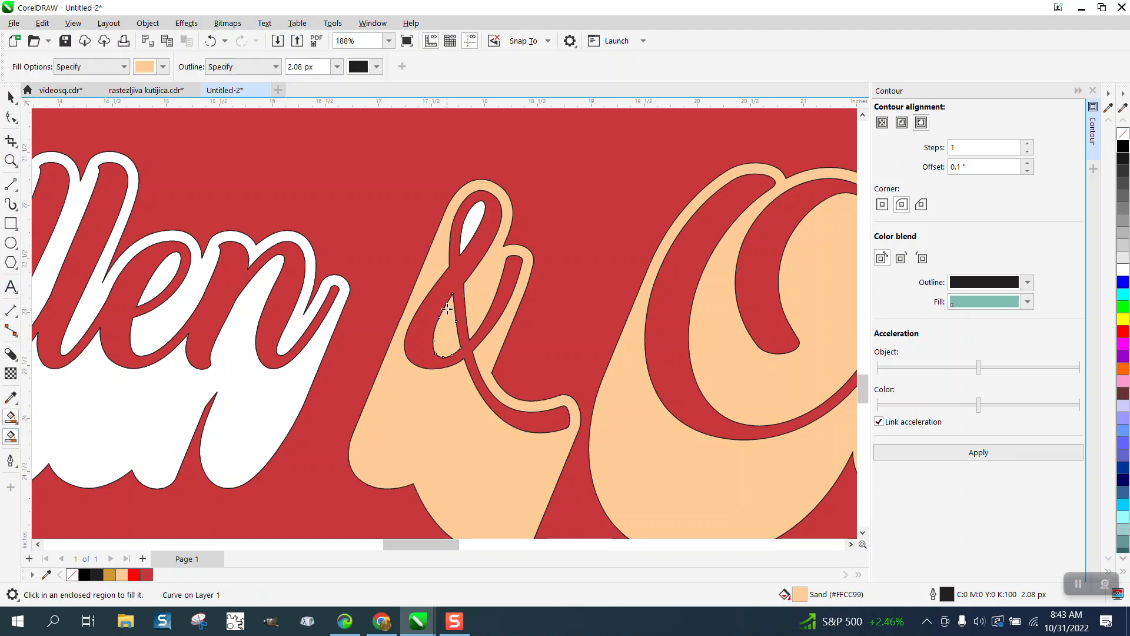
left_click(466, 229)
Smart Fill the shadow of "Allen" and the white openings in its "e" and "A" with sand.
left_click(166, 275)
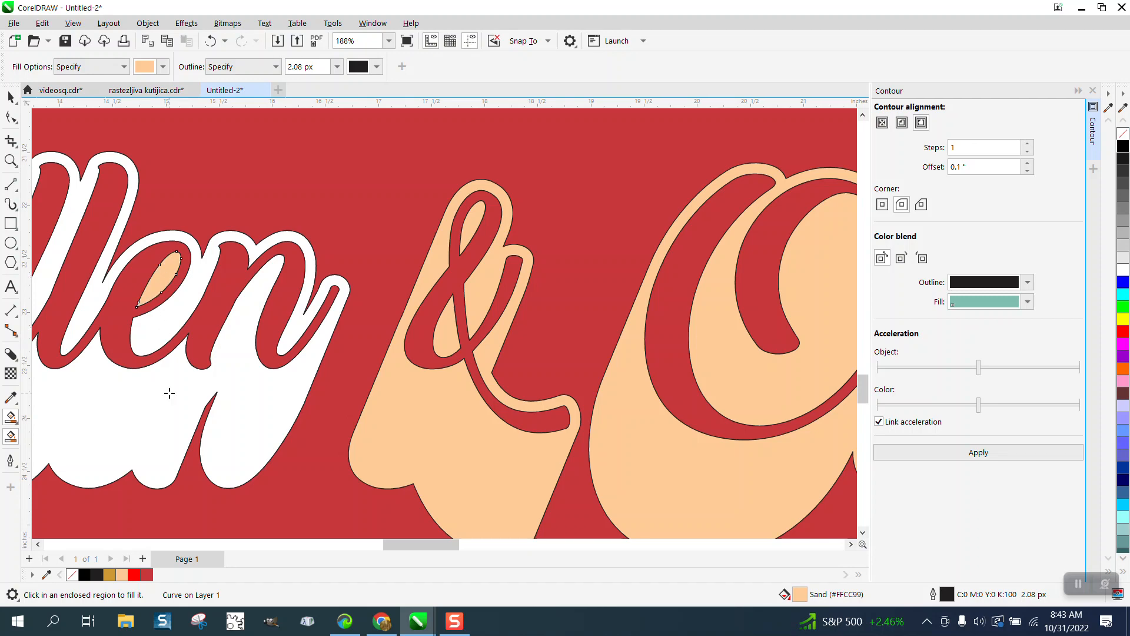
left_click(169, 392)
scroll(334, 256, "down", 2)
left_click(72, 260)
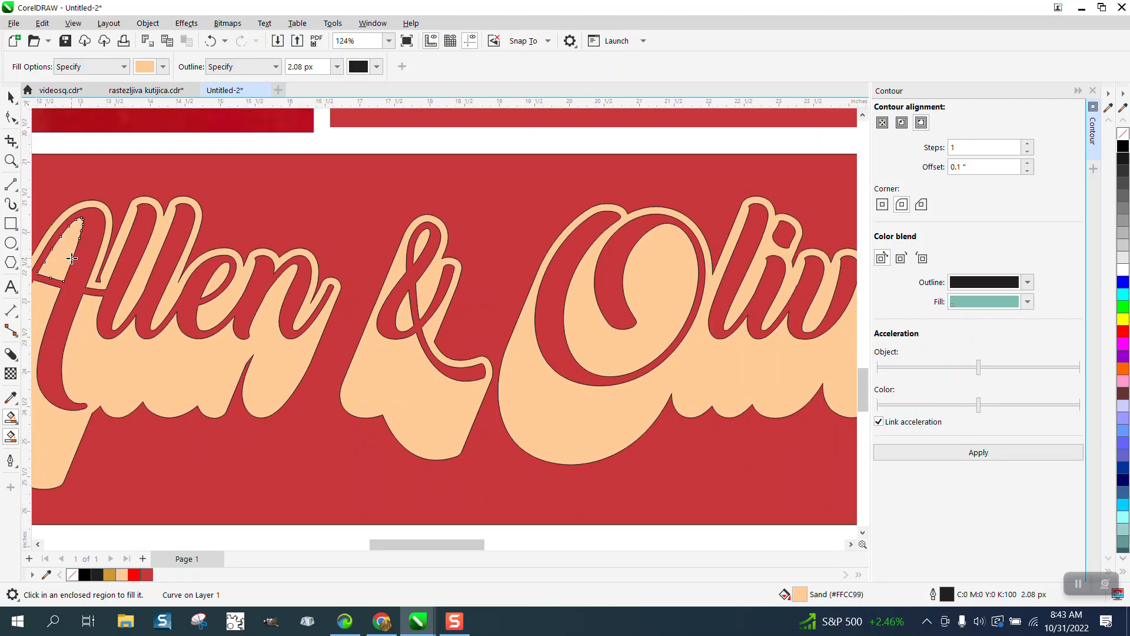
scroll(285, 255, "down", 5)
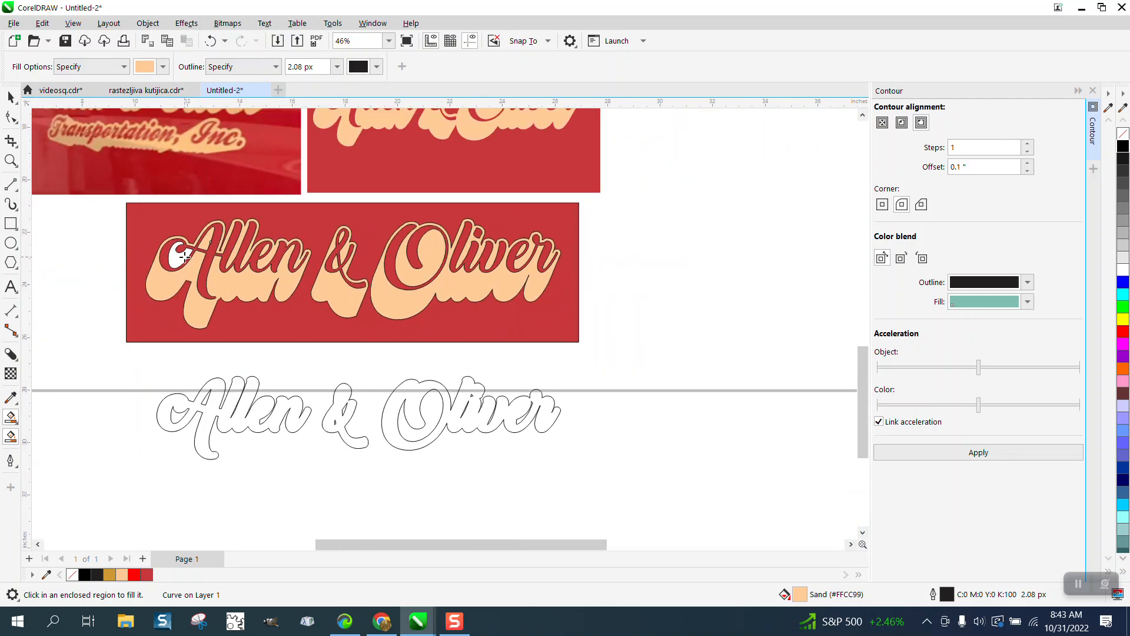
left_click(181, 255)
scroll(307, 295, "down", 3)
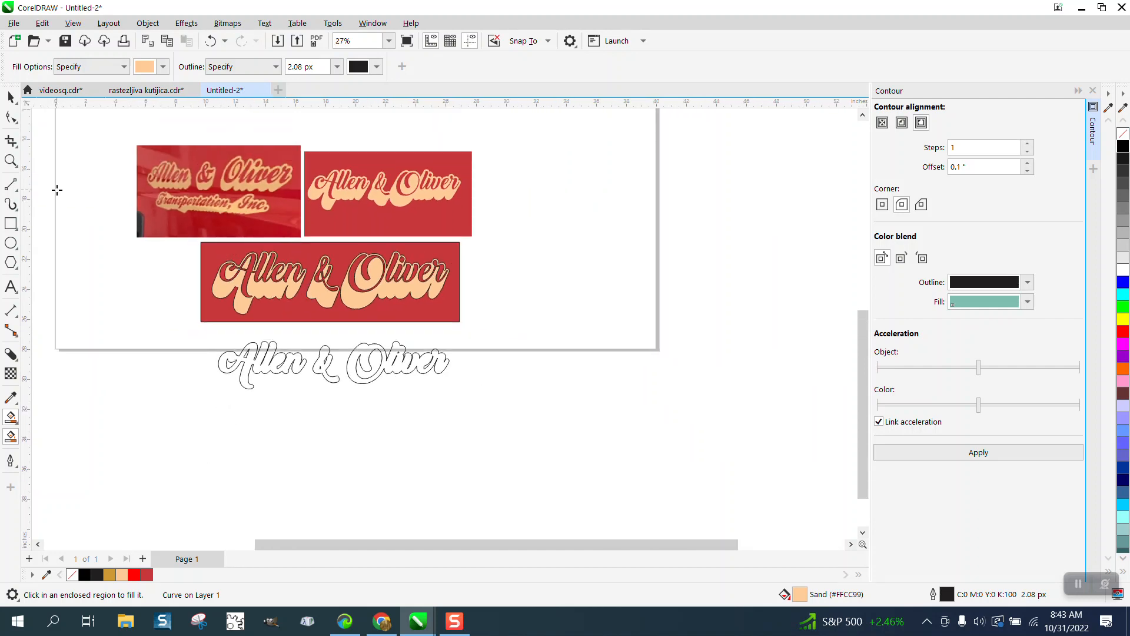
Select the whole filled sign artwork, including its background rectangle, and remove all outlines.
left_click(10, 160)
left_click_drag(134, 149, 593, 371)
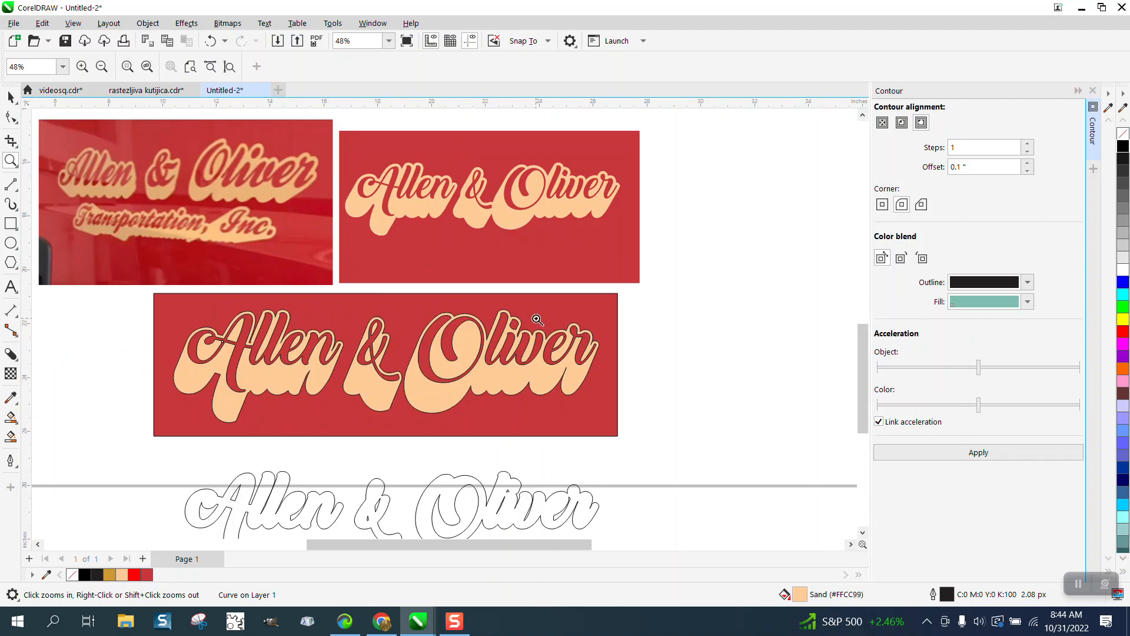
left_click(9, 103)
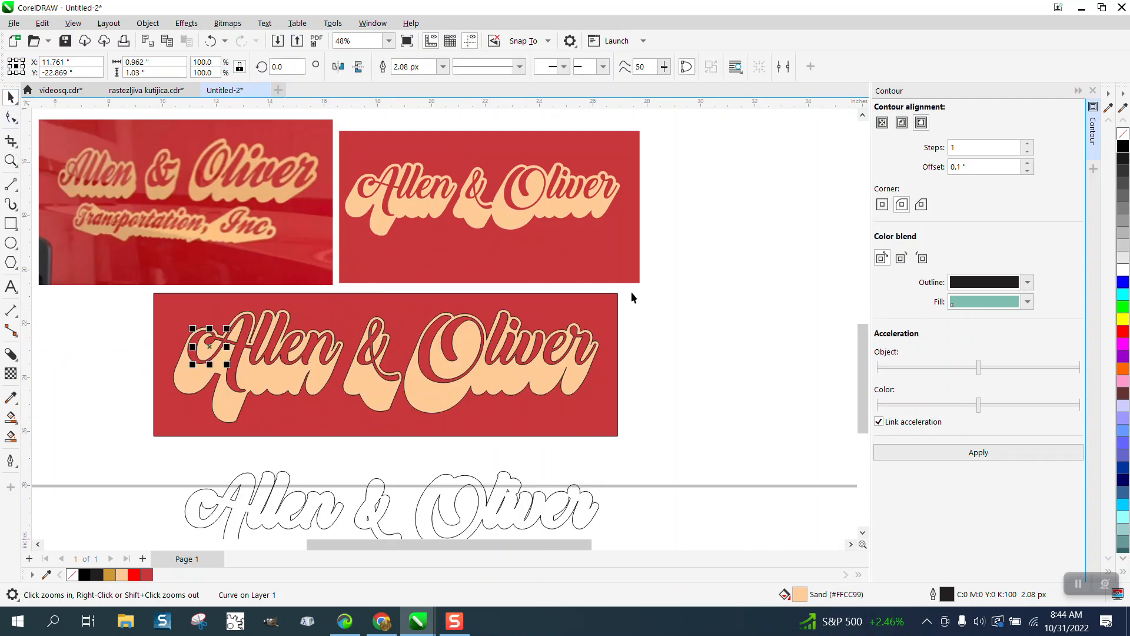
left_click_drag(685, 285, 143, 469)
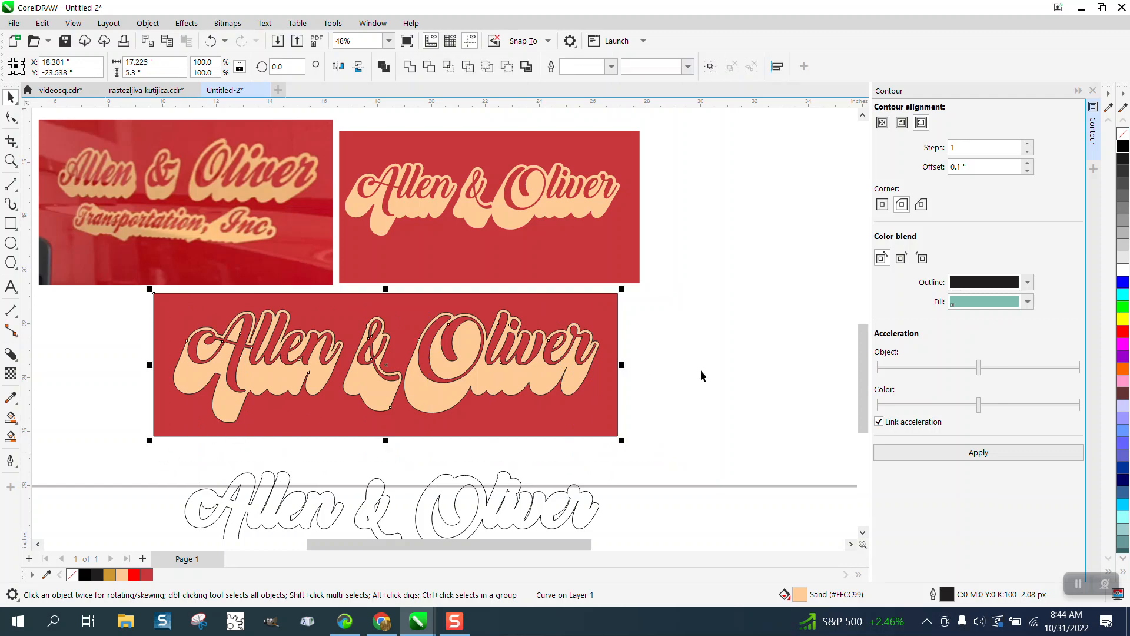
right_click(1121, 137)
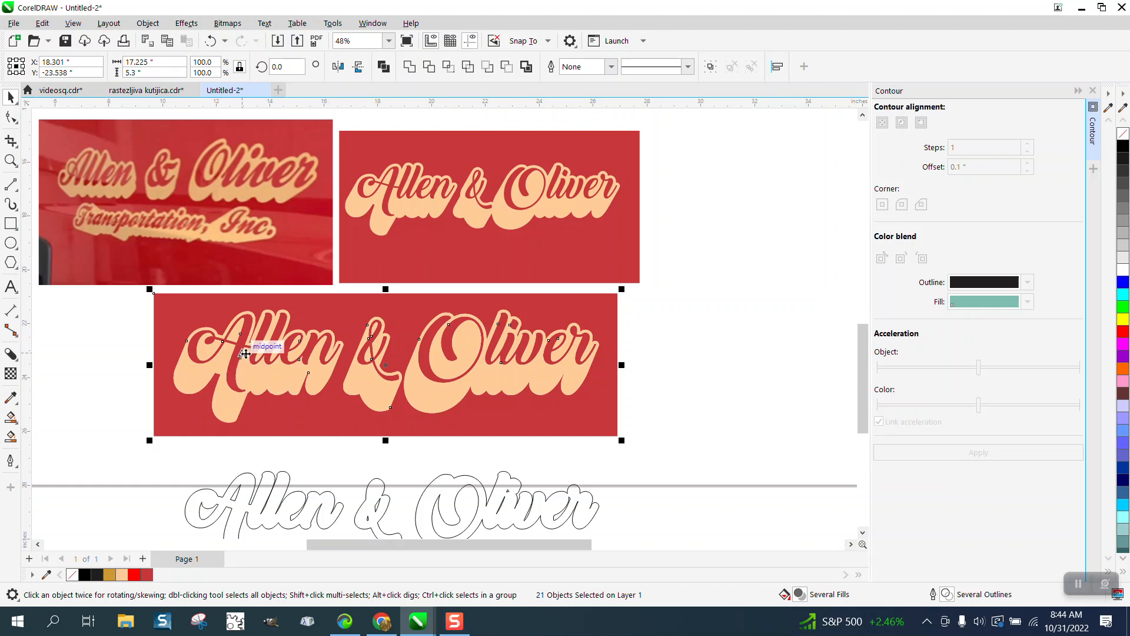
left_click(724, 356)
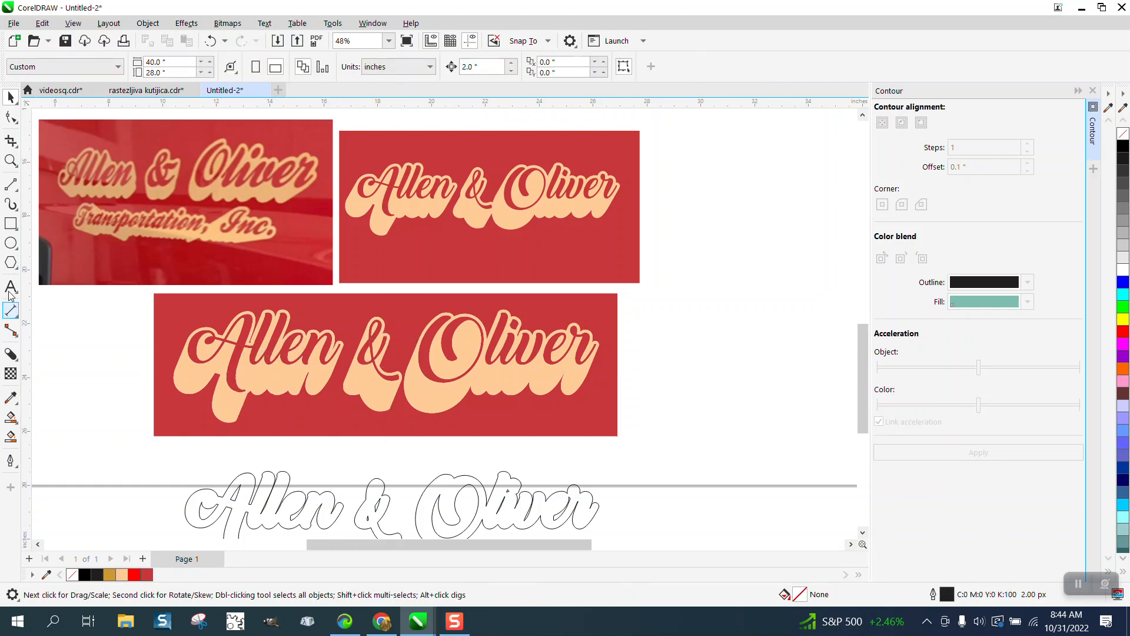
left_click(11, 160)
left_click_drag(123, 277, 694, 489)
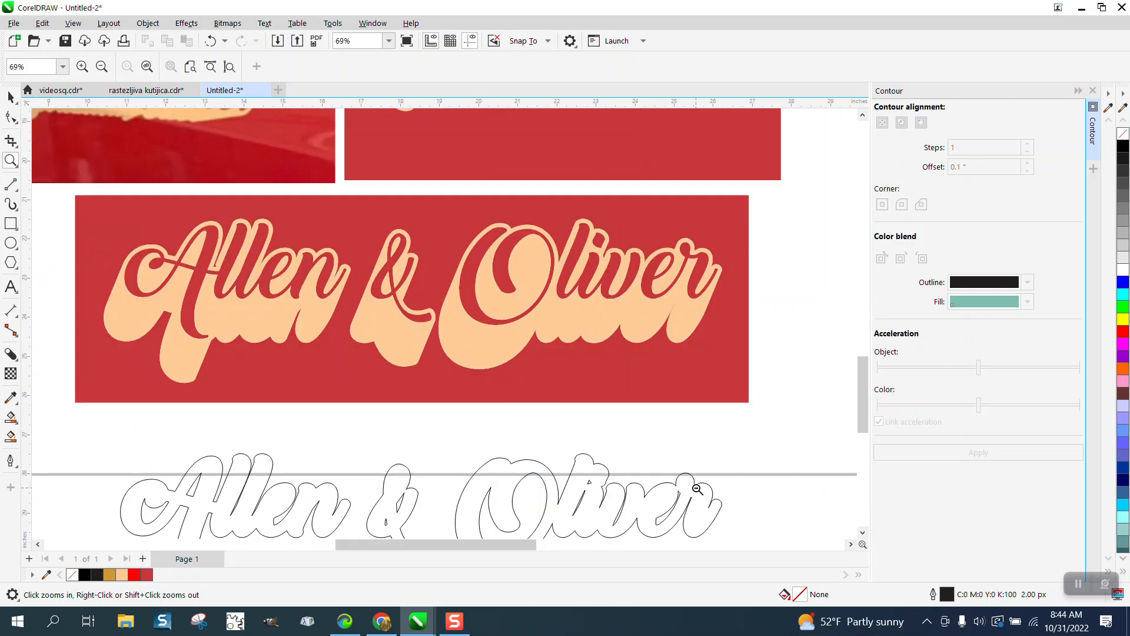